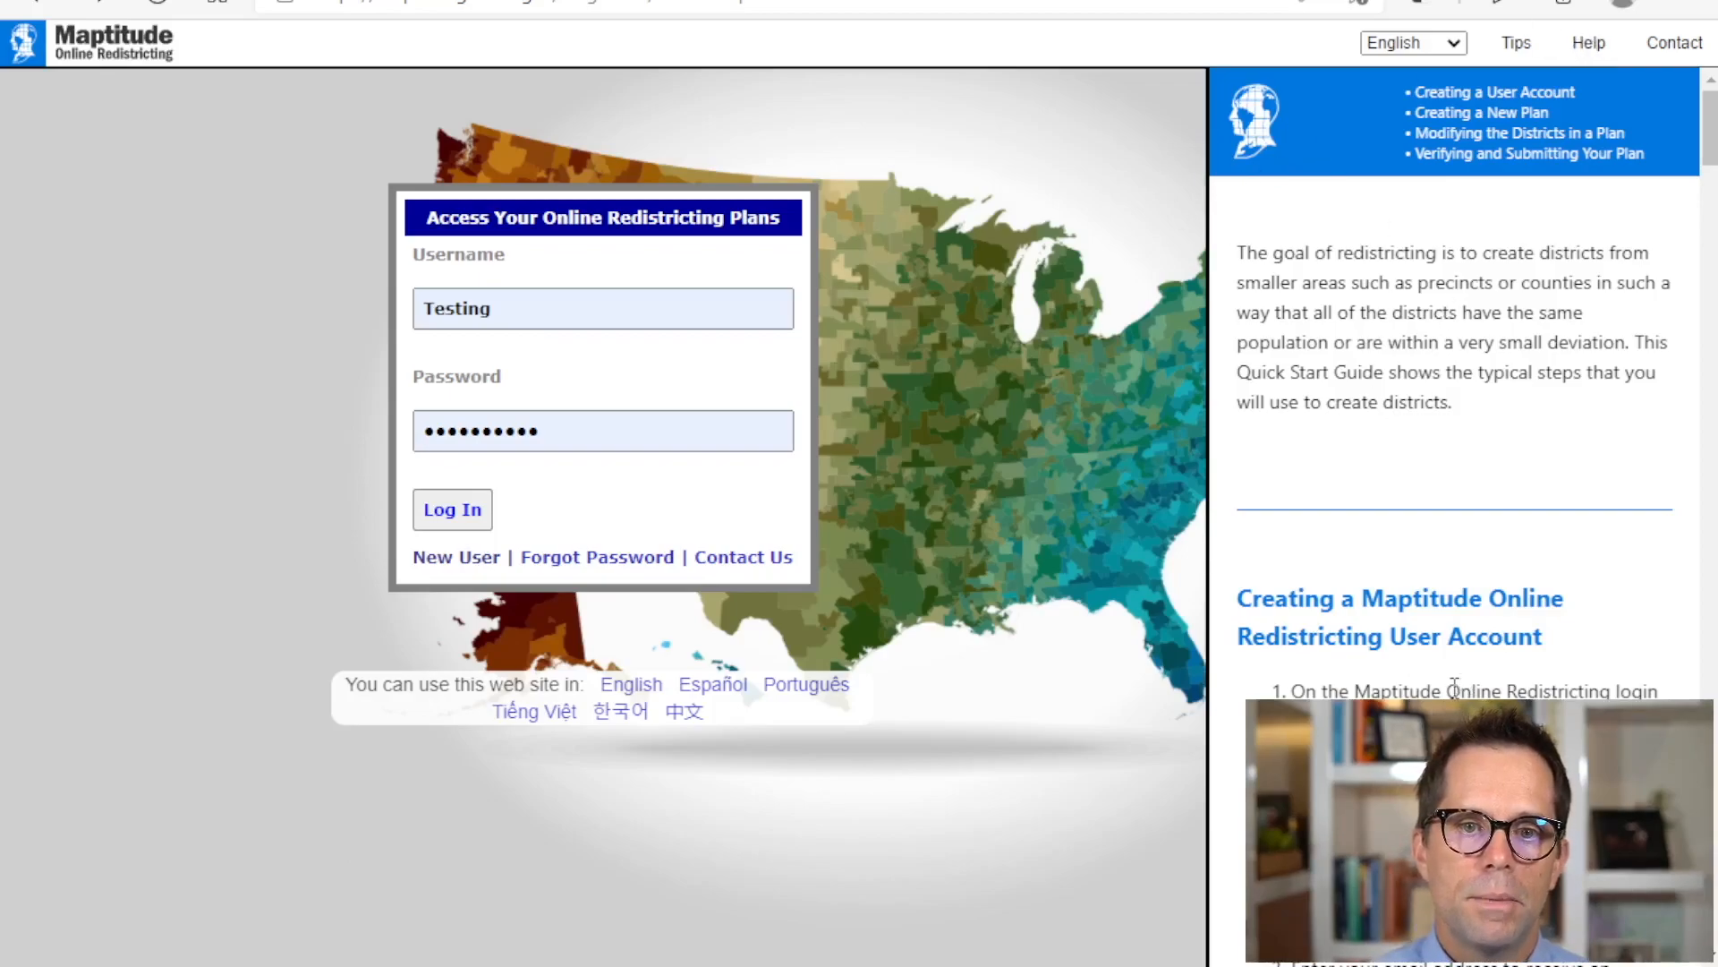
Step: Hide the quick start guide and view the new-user registration form, returning to the login page
left_click(1589, 45)
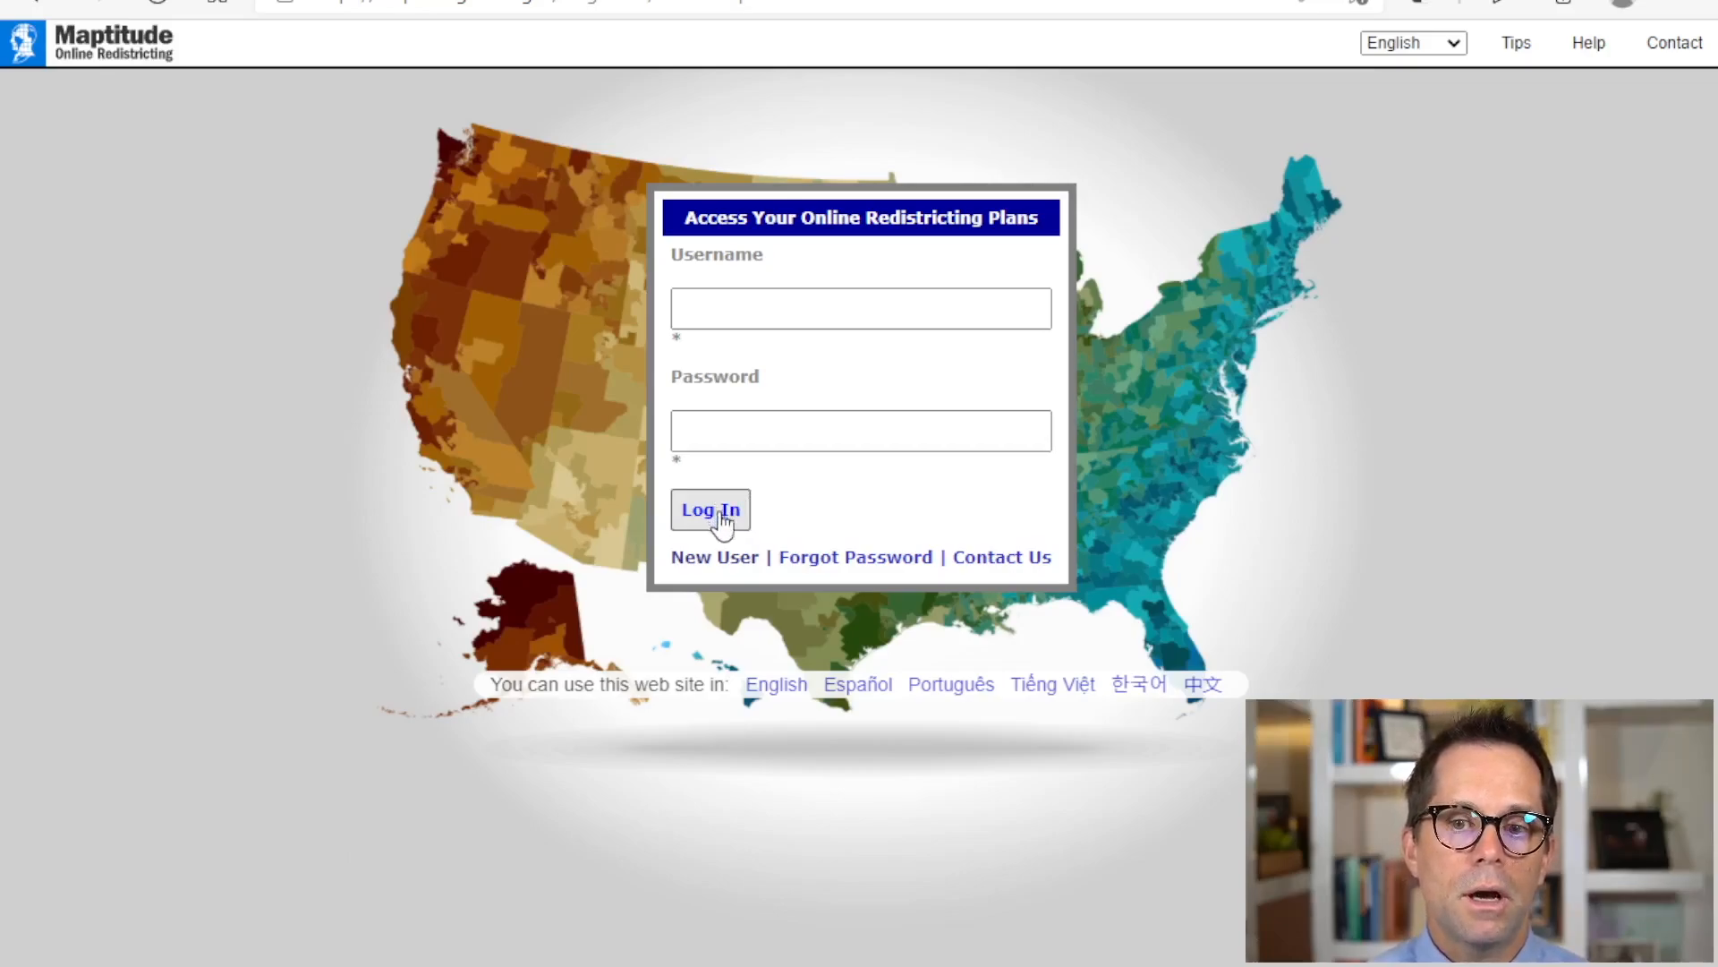
left_click(716, 558)
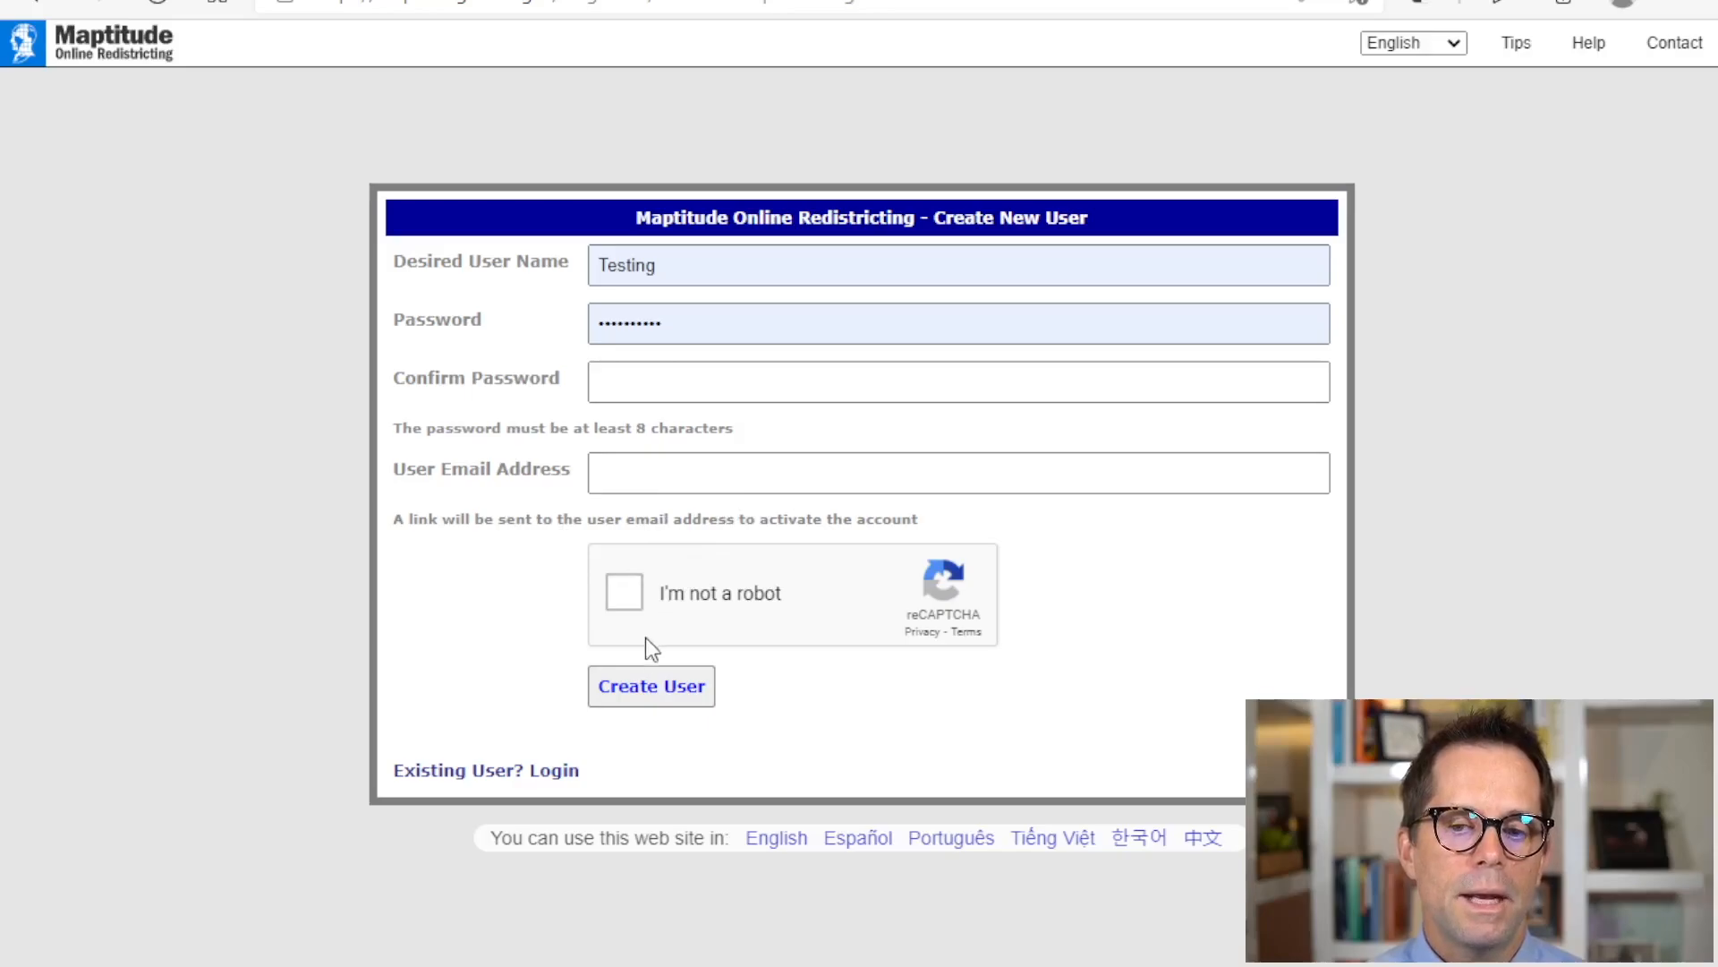
left_click(488, 771)
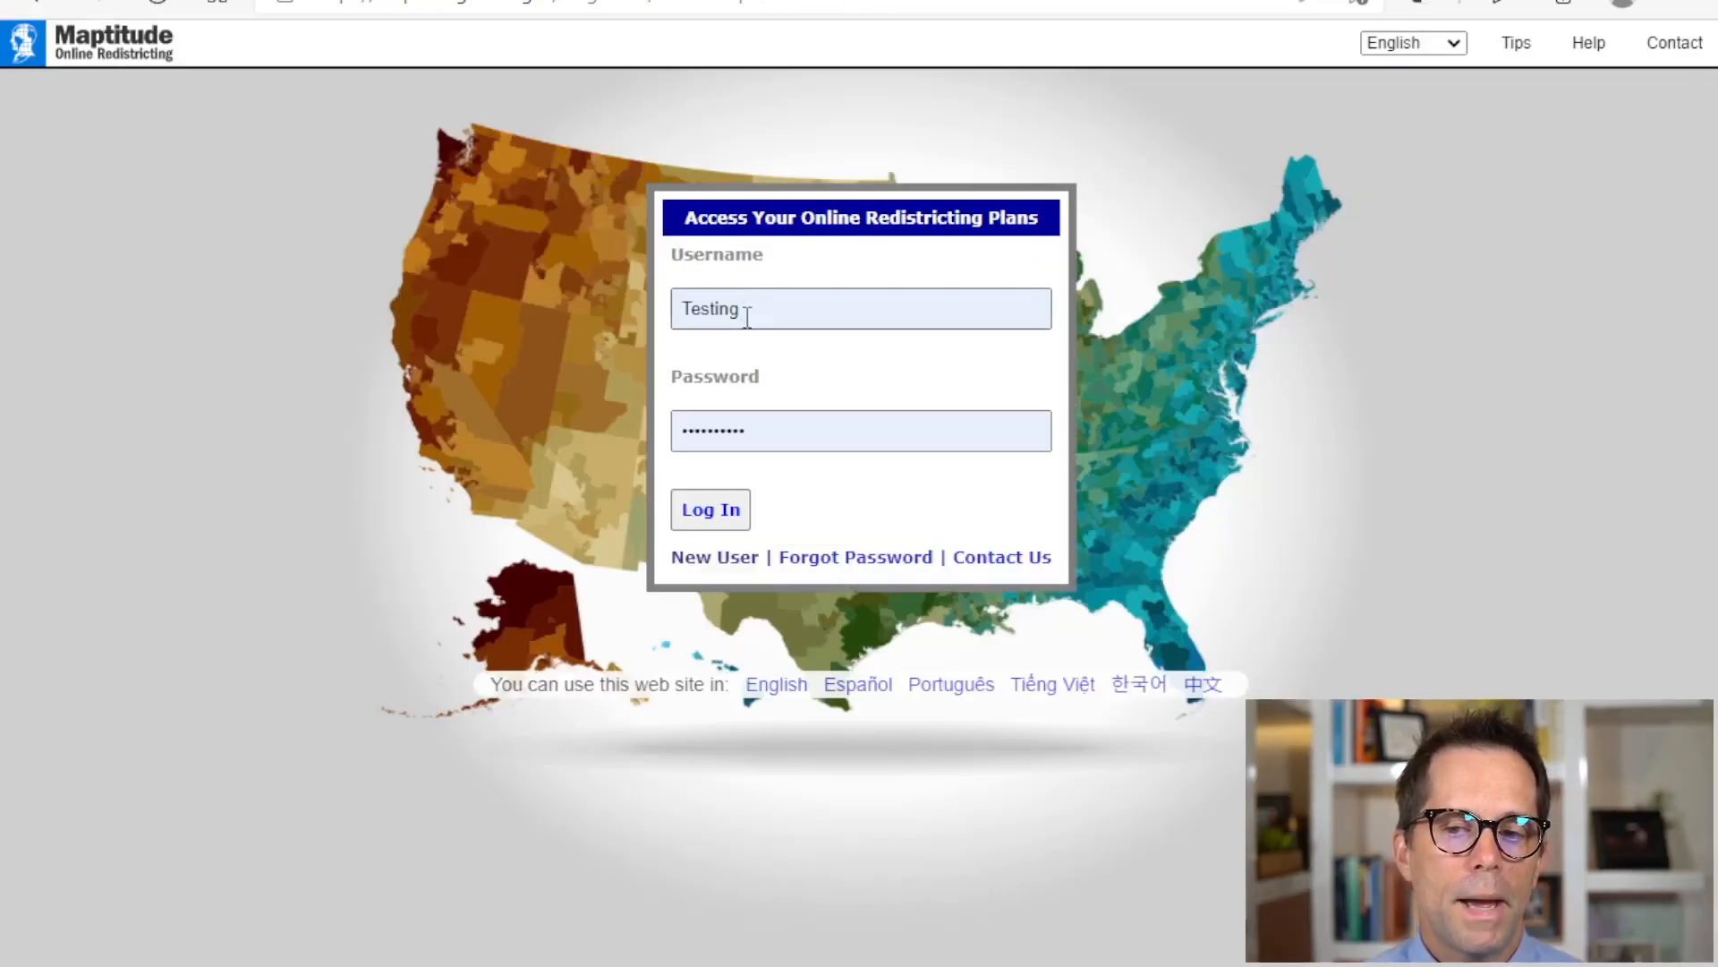
Step: Log in with the prefilled account credentials and start a new plan from the plan manager
left_click(707, 521)
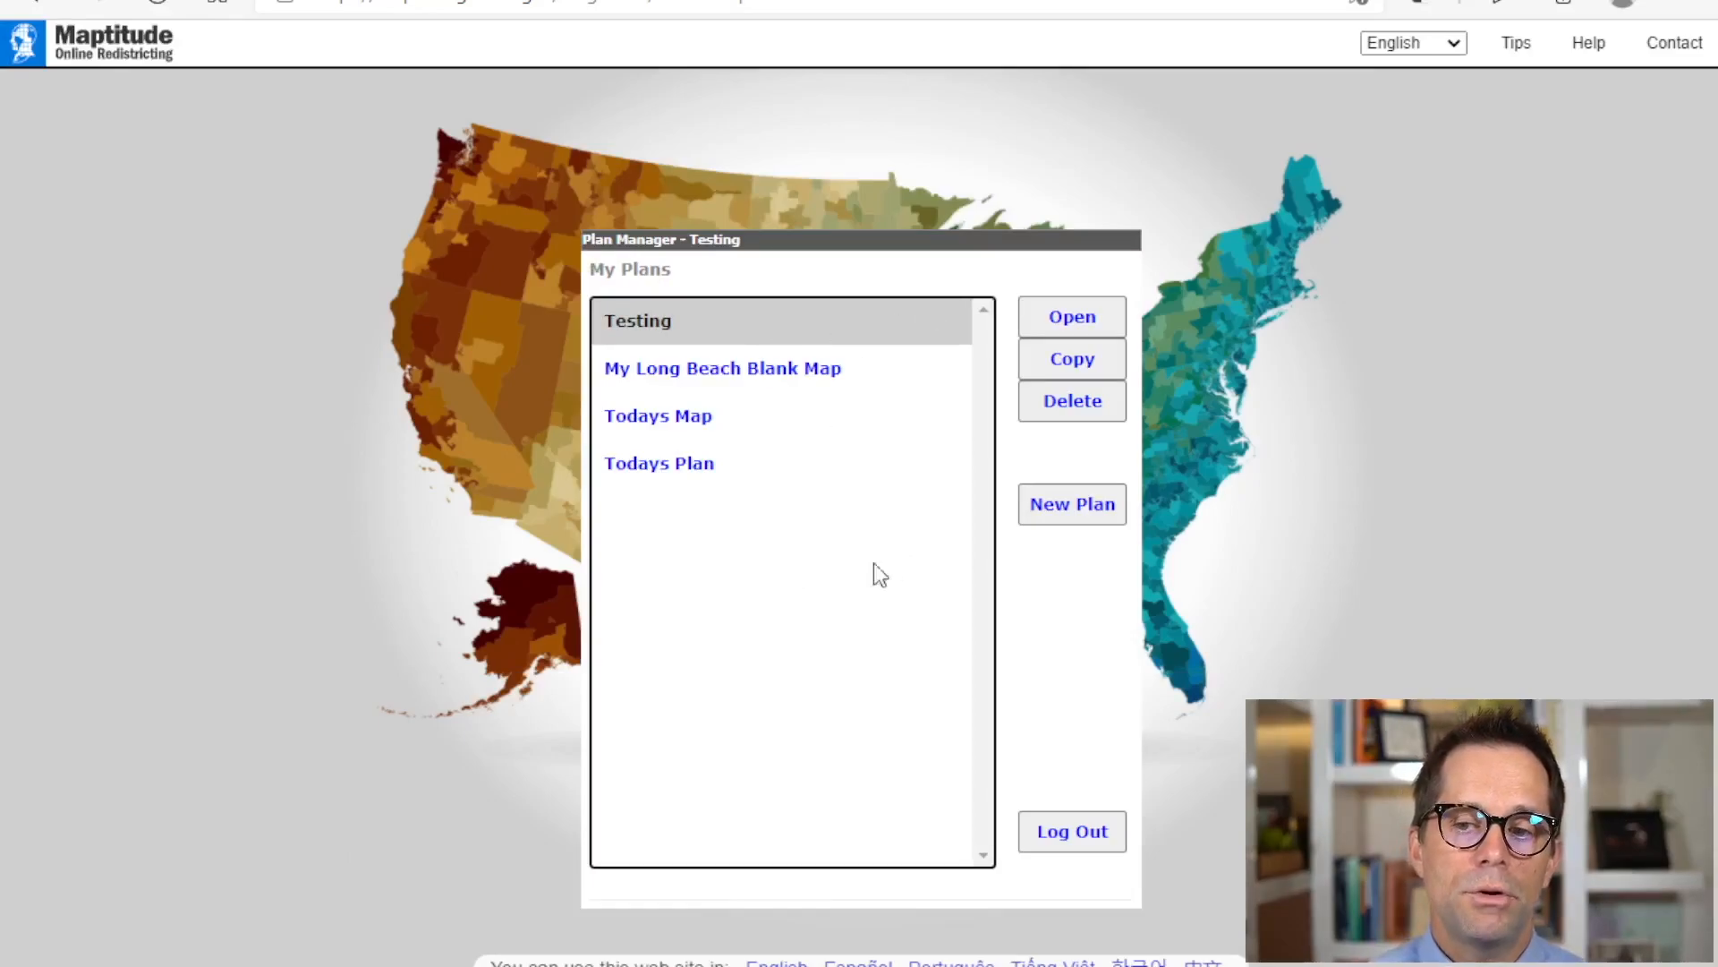
left_click(1105, 512)
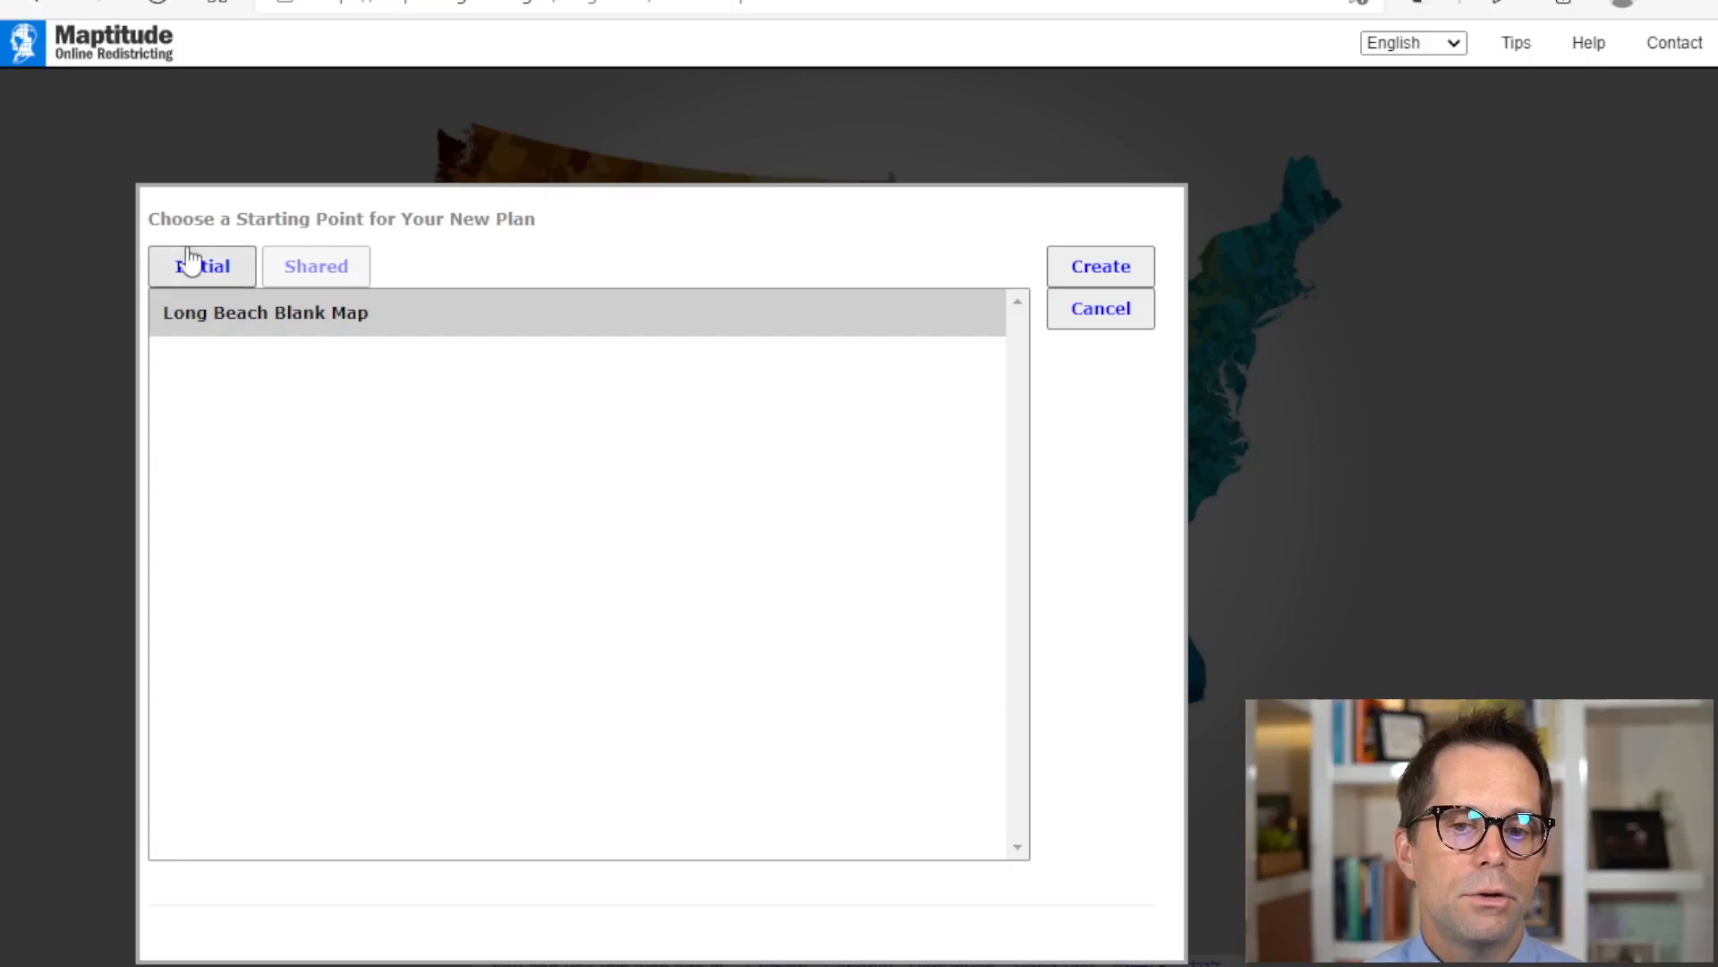
Step: After checking the shared plans, create a plan from the initial Long Beach Blank Map, entering Long Beach Blank Map as its name
left_click(320, 272)
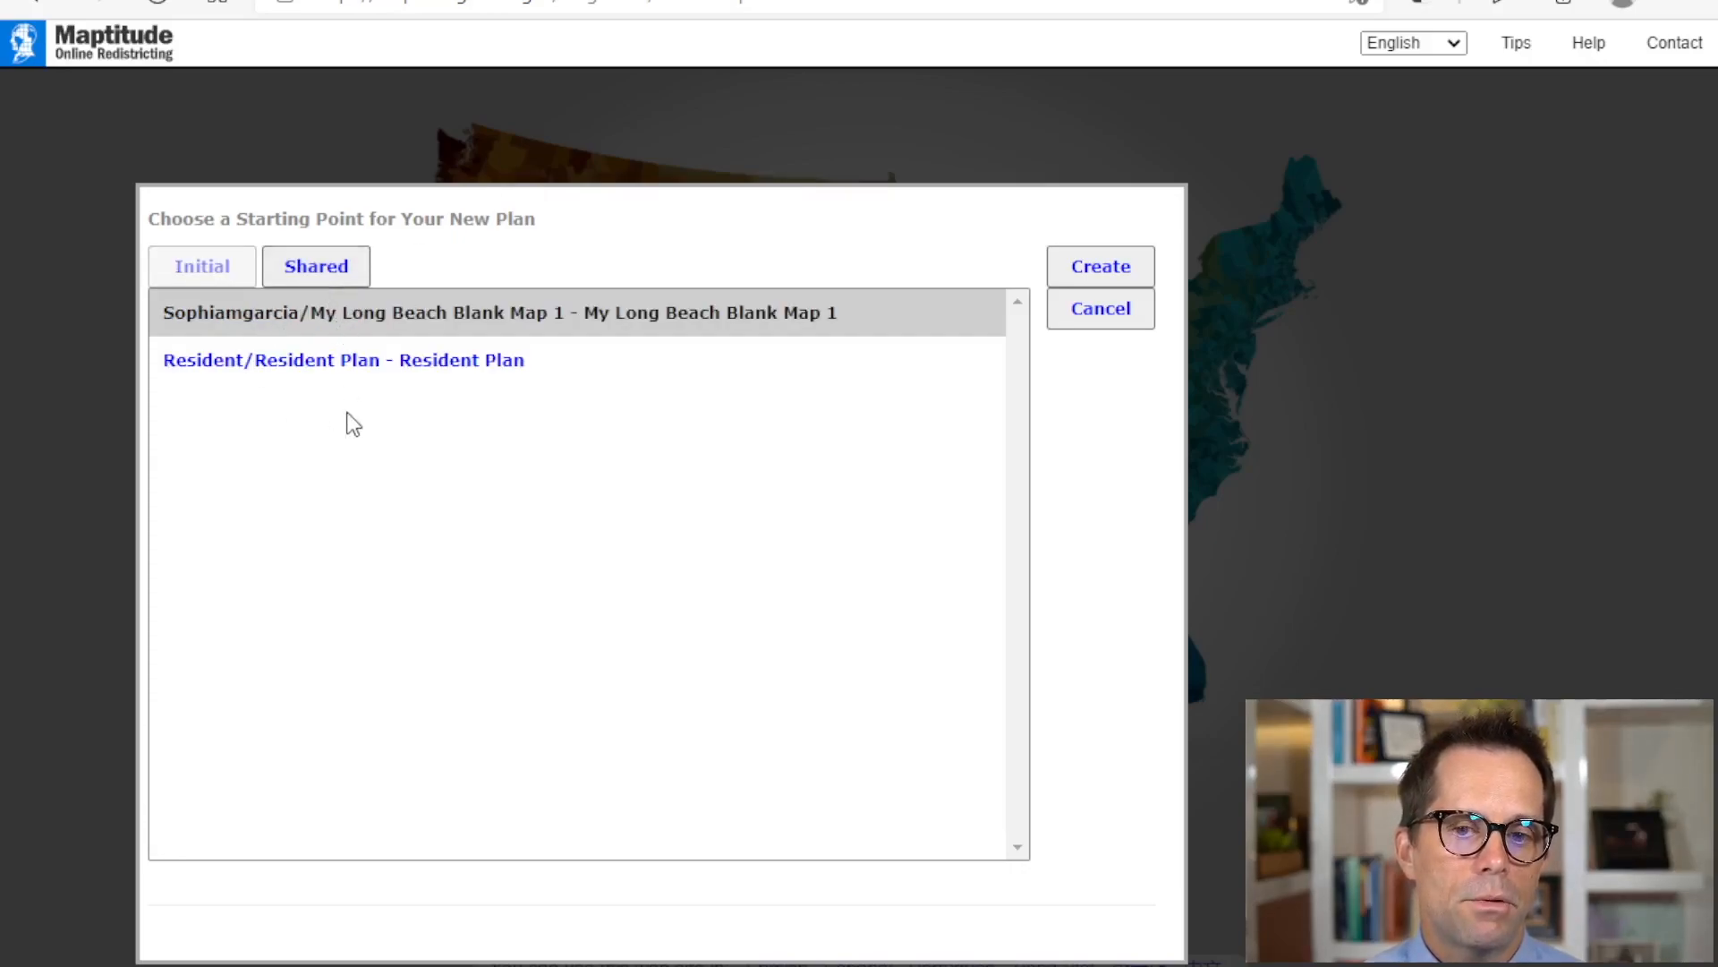
left_click(193, 270)
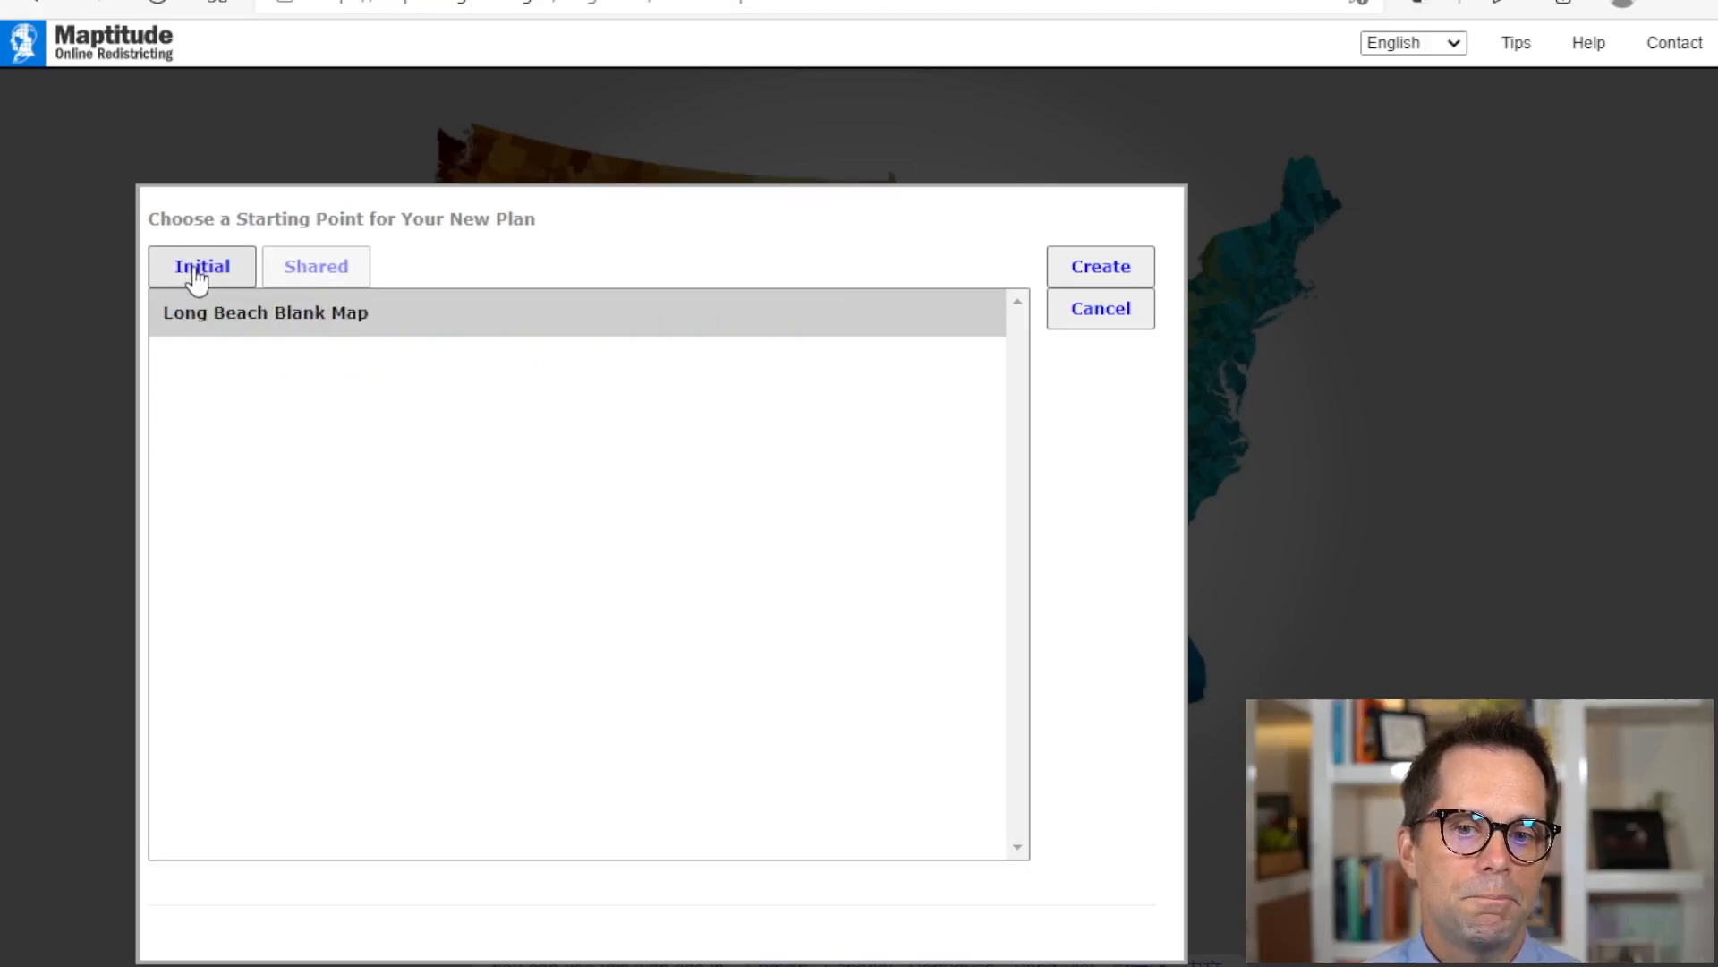
left_click(1100, 274)
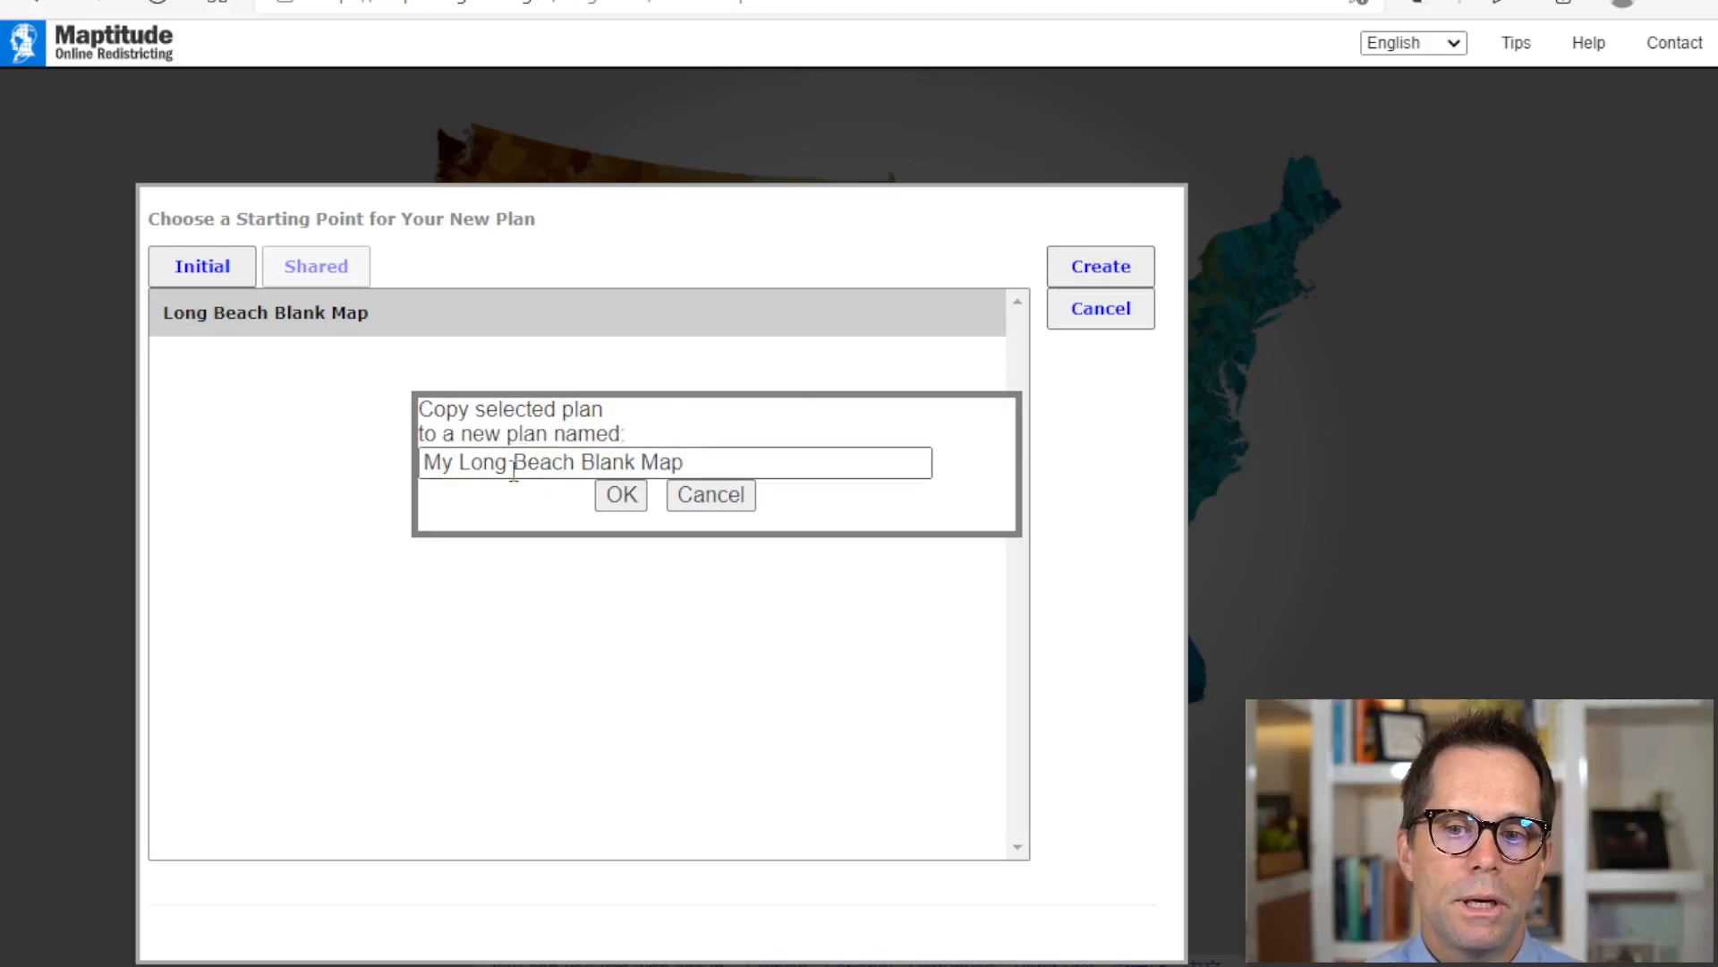
left_click_drag(513, 466, 314, 462)
type("Long")
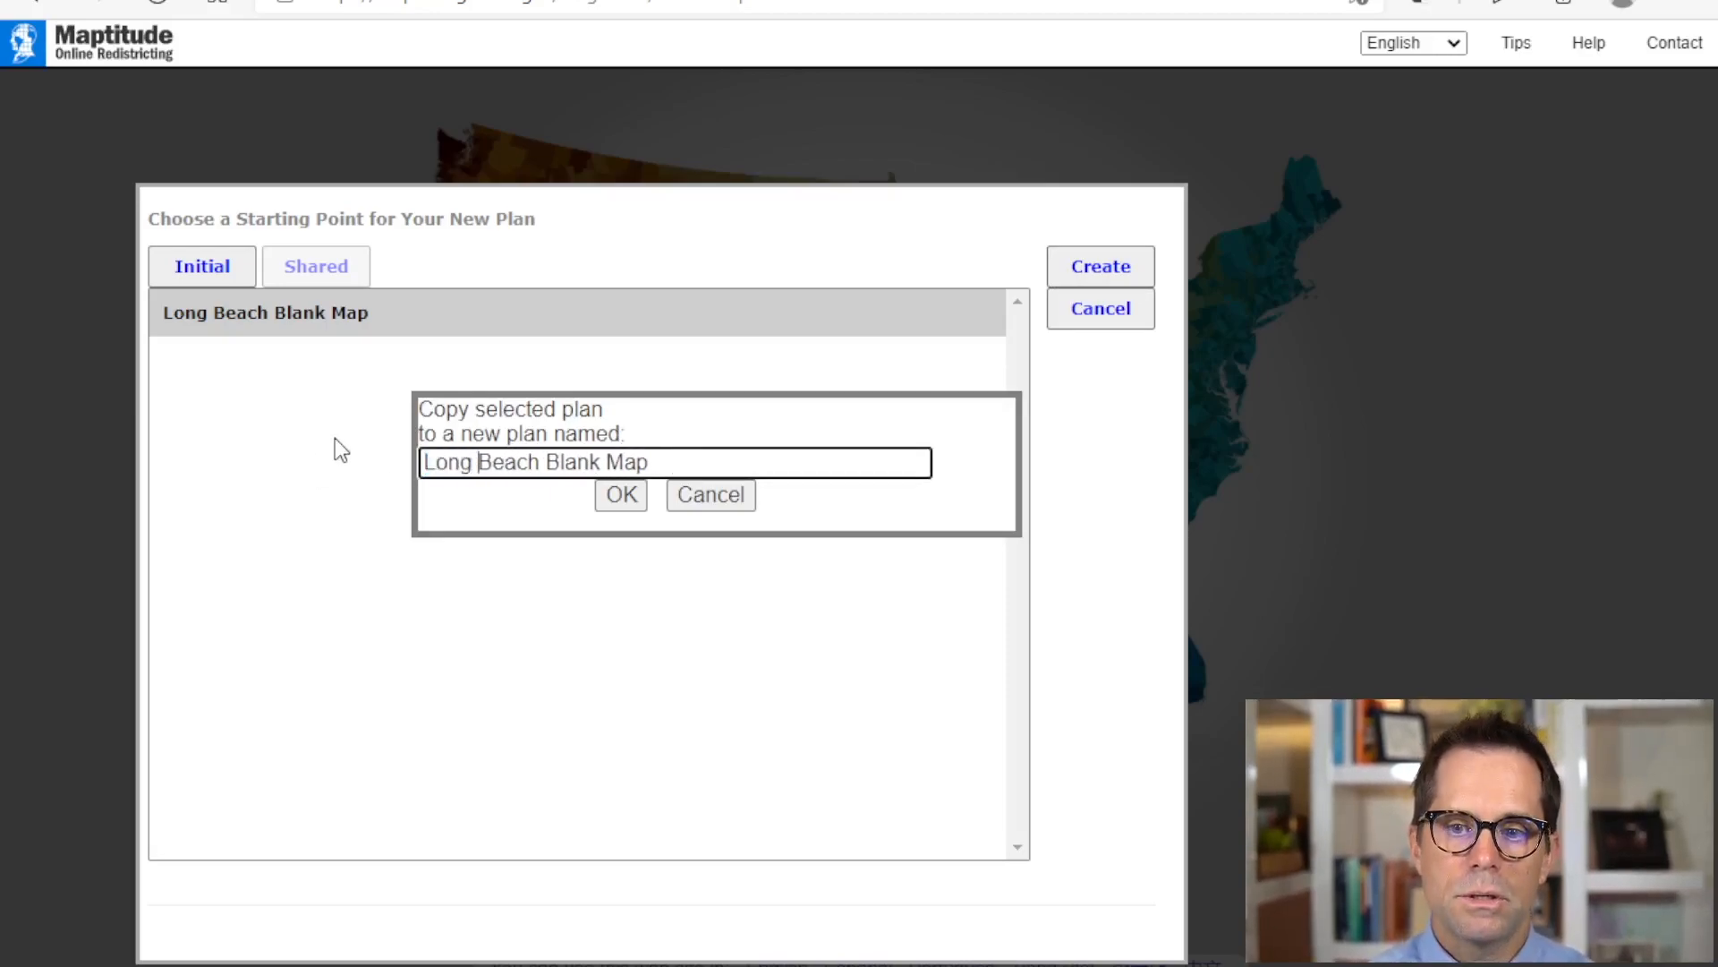
left_click(616, 498)
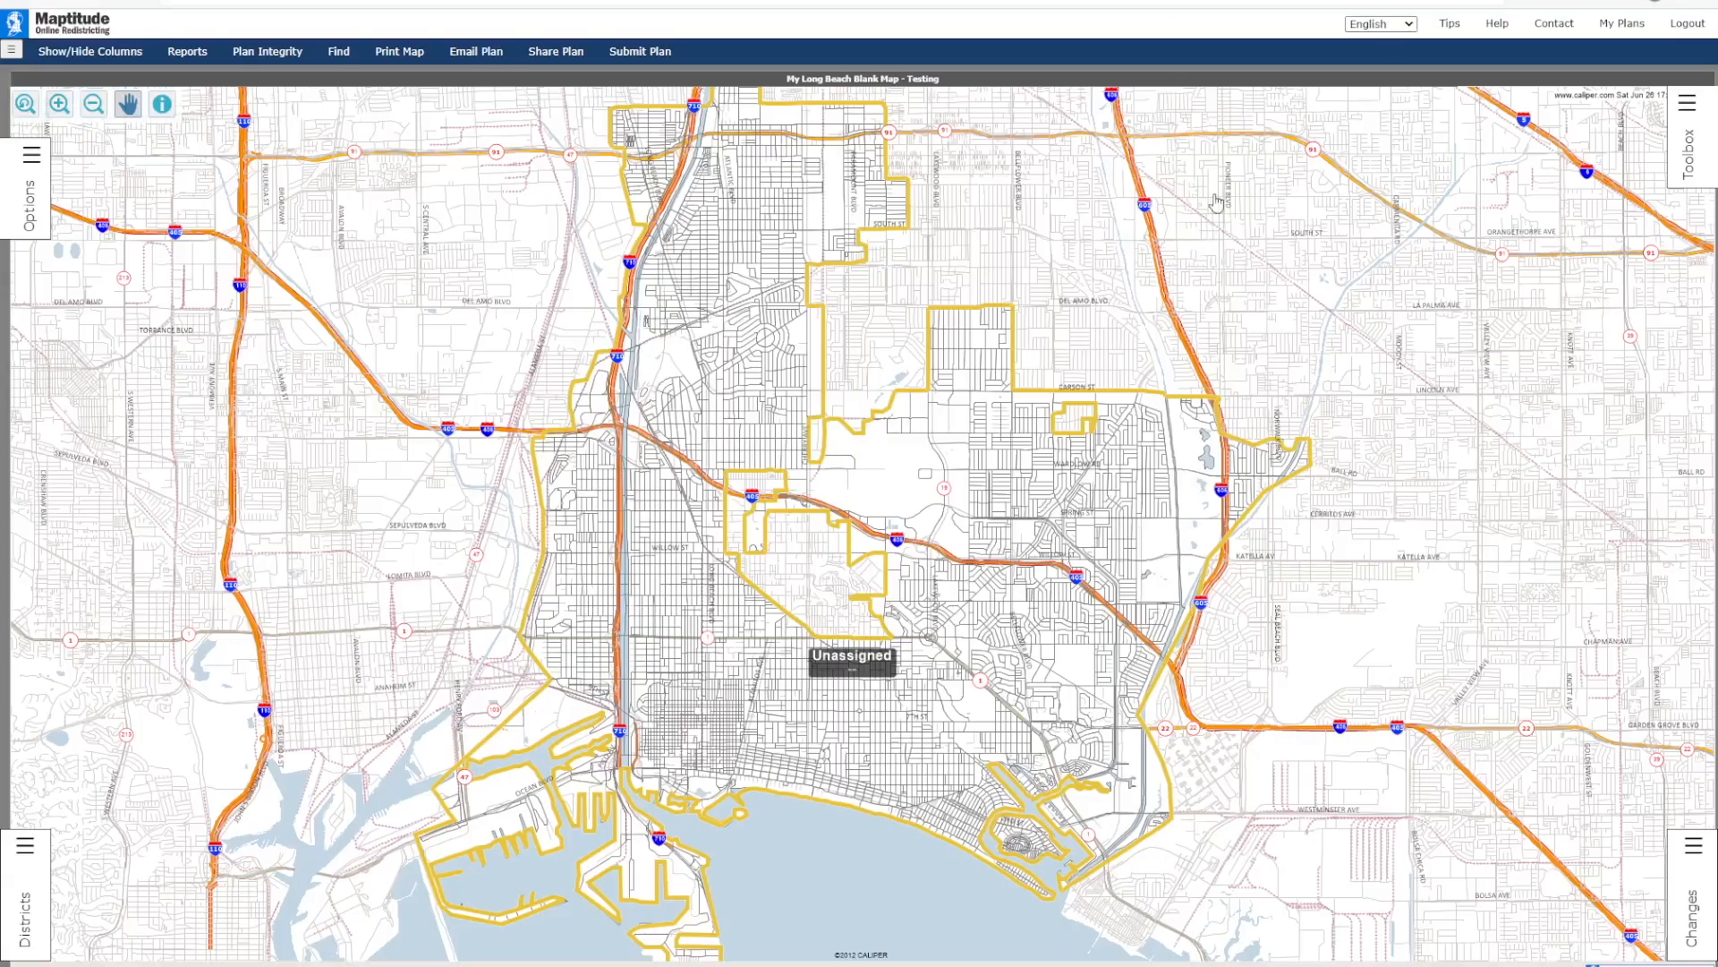
Step: Expand the Toolbox, Changes, Districts and Options panels around the map
left_click(1688, 105)
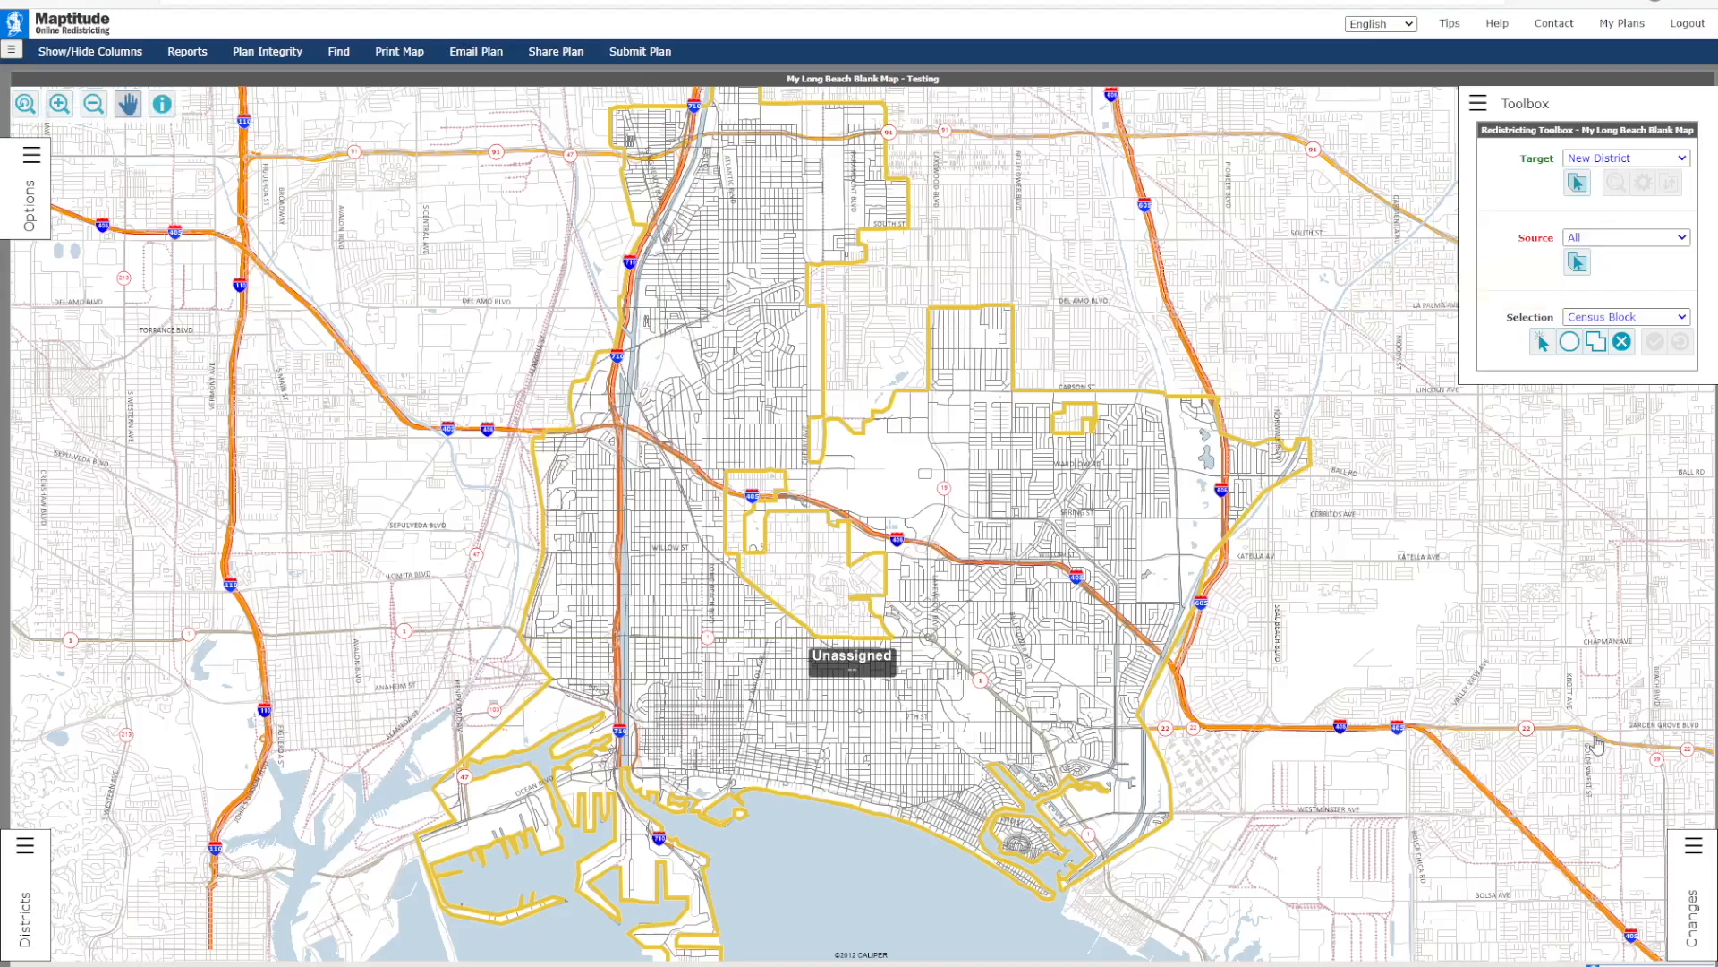
left_click(1703, 861)
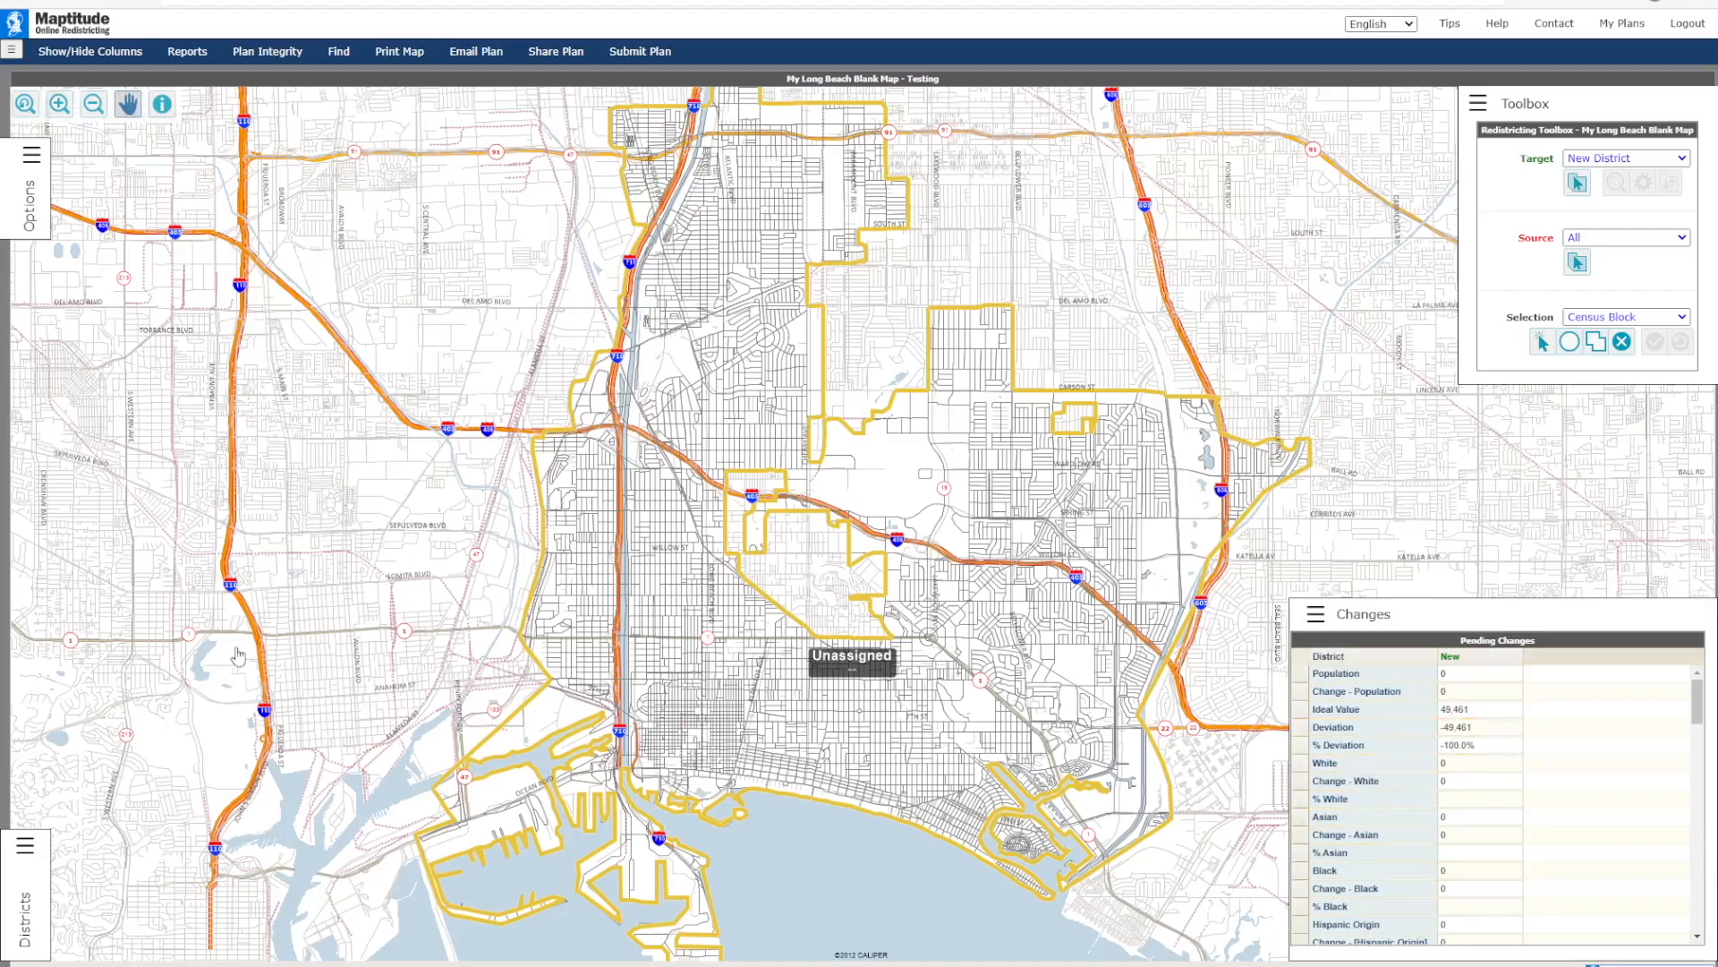
left_click(30, 860)
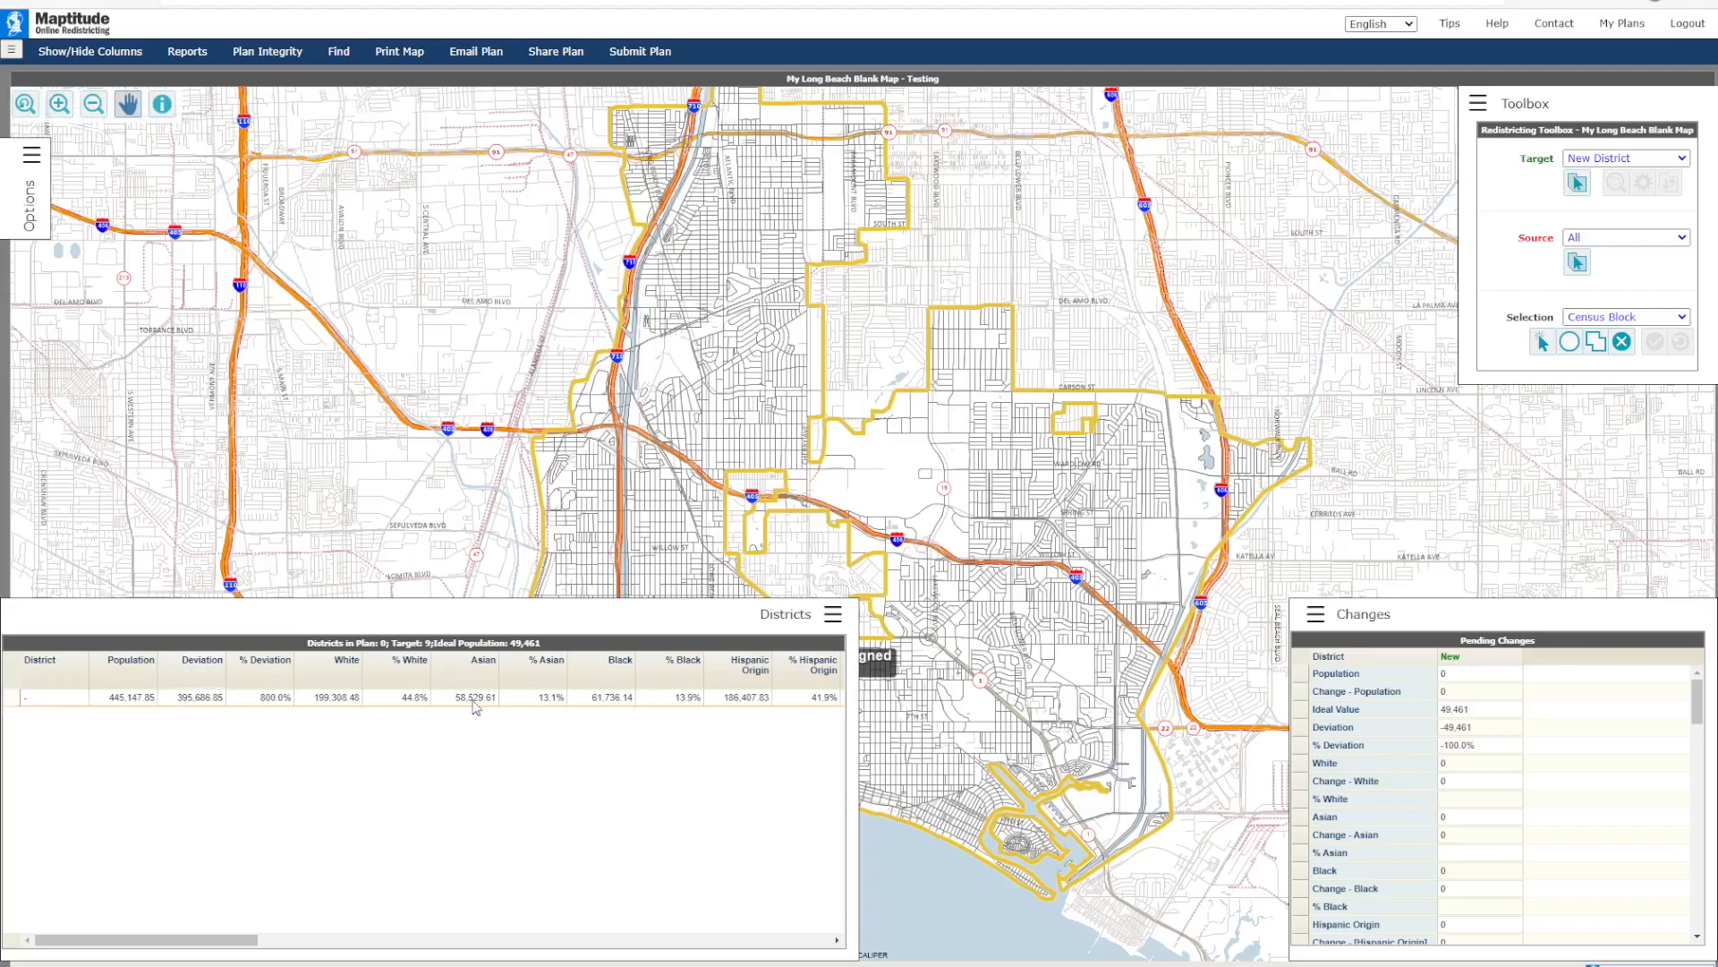
left_click(35, 165)
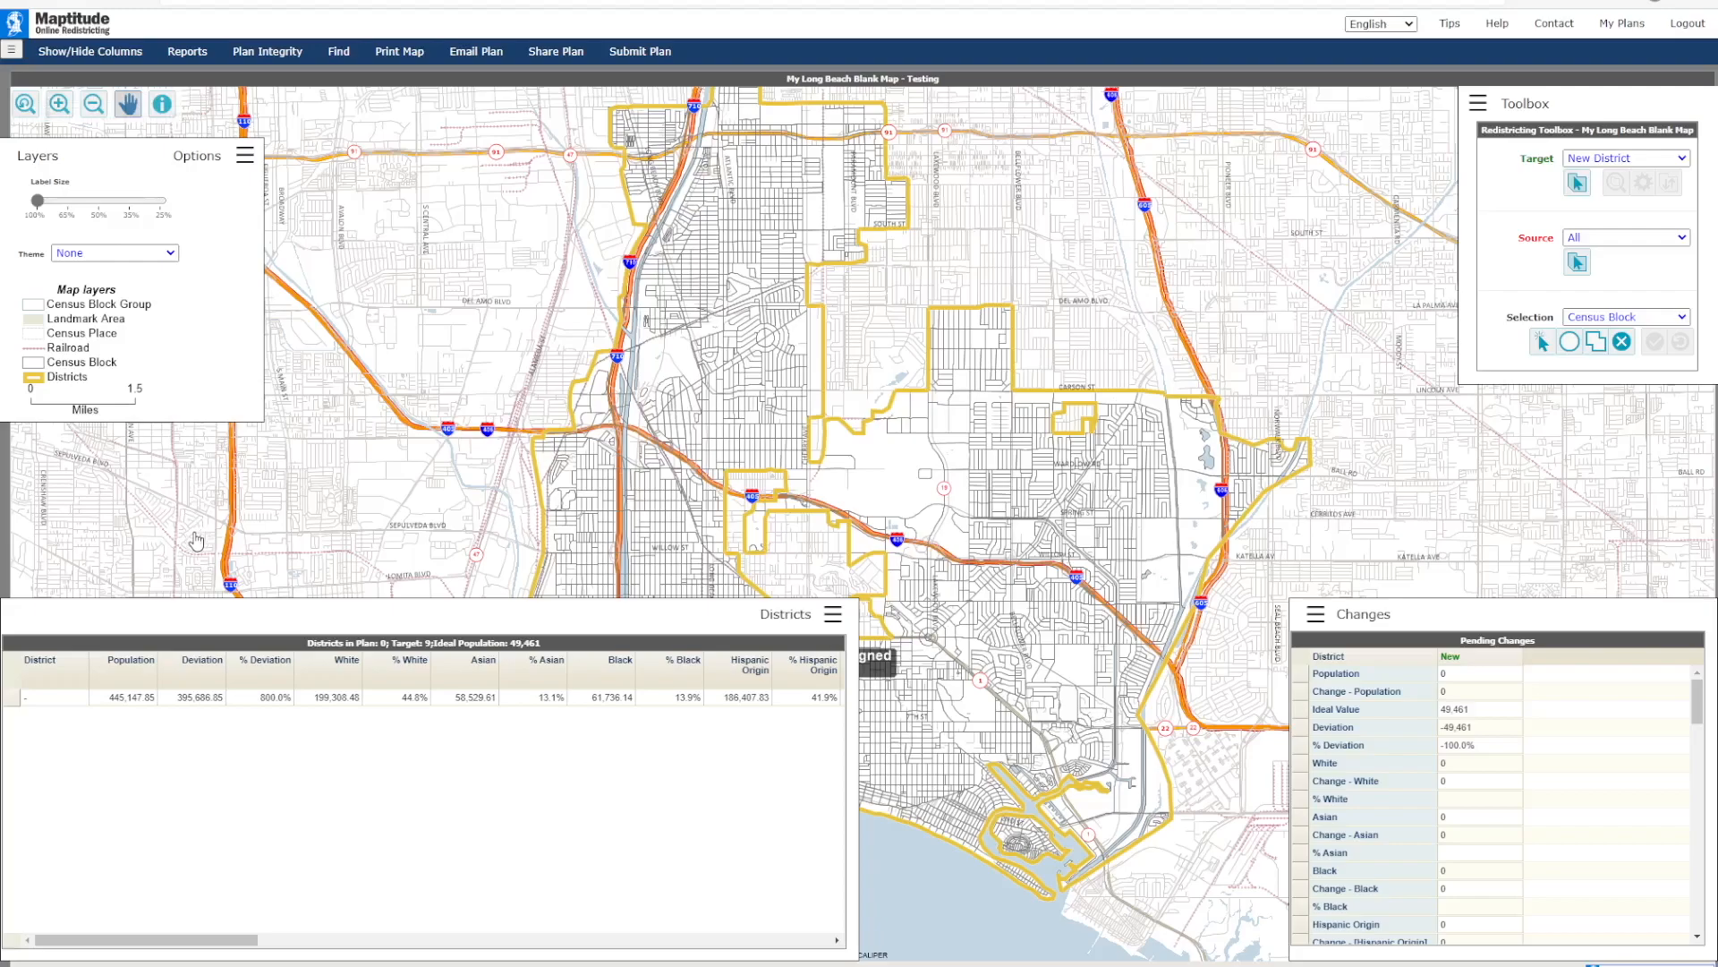
Step: Bring up the layer display settings and preview the Neighborhoods background layer, hiding it again
left_click(196, 160)
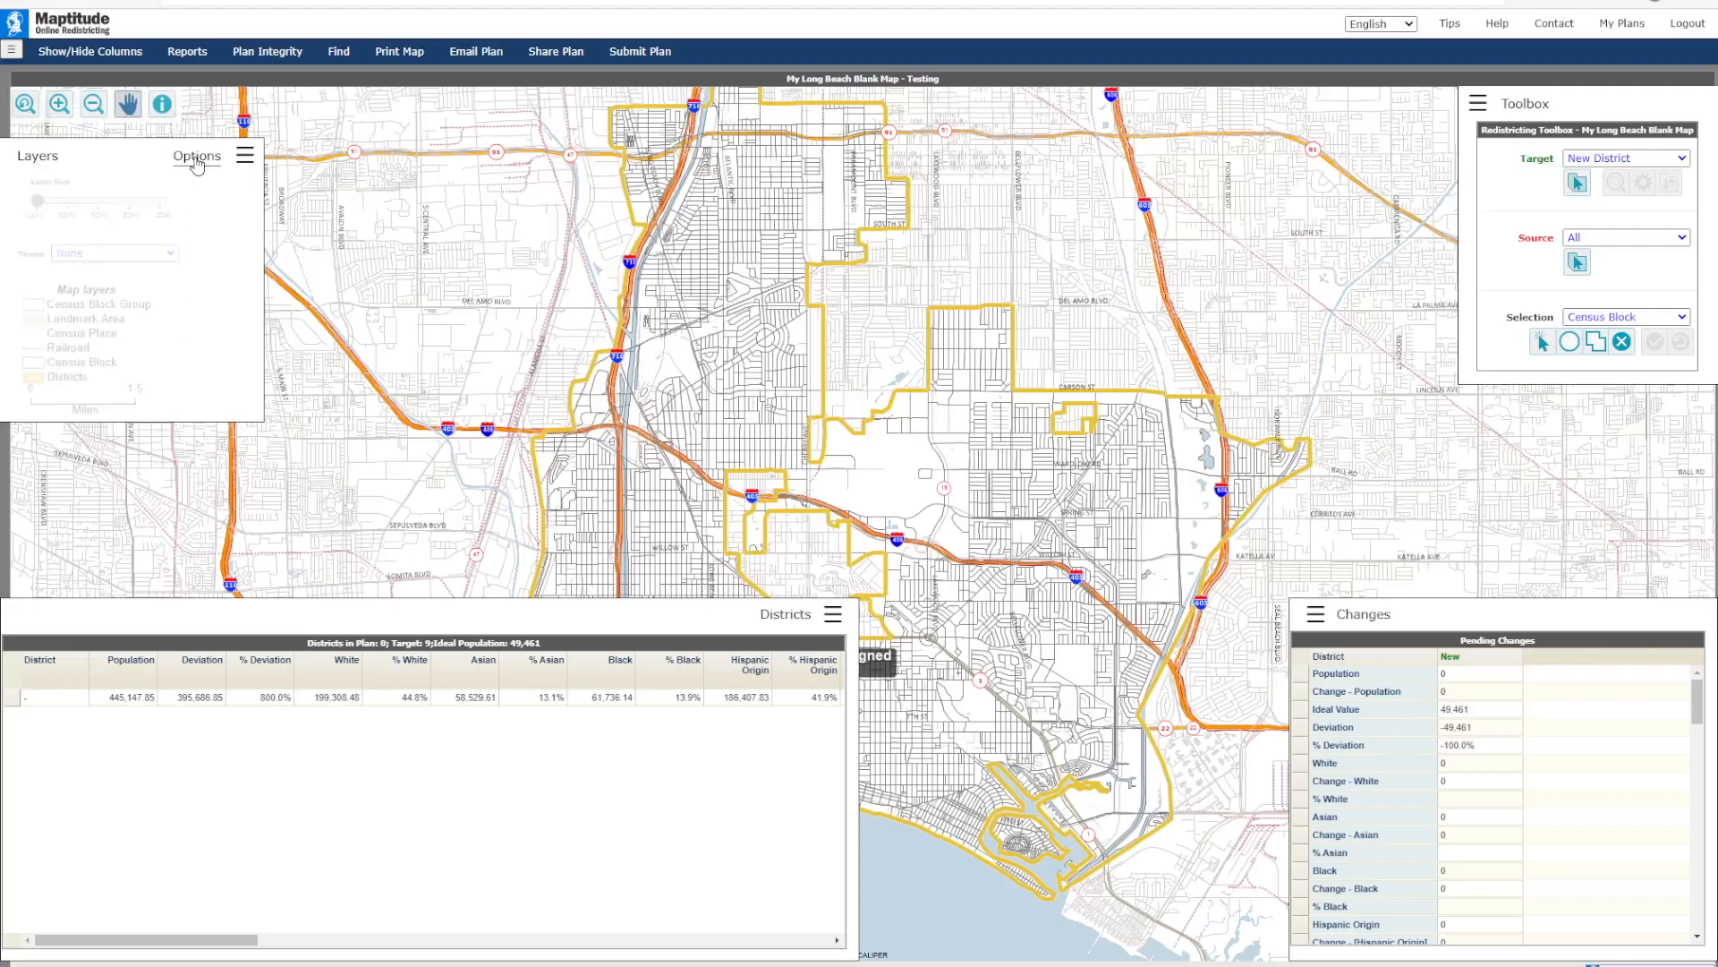
left_click(203, 159)
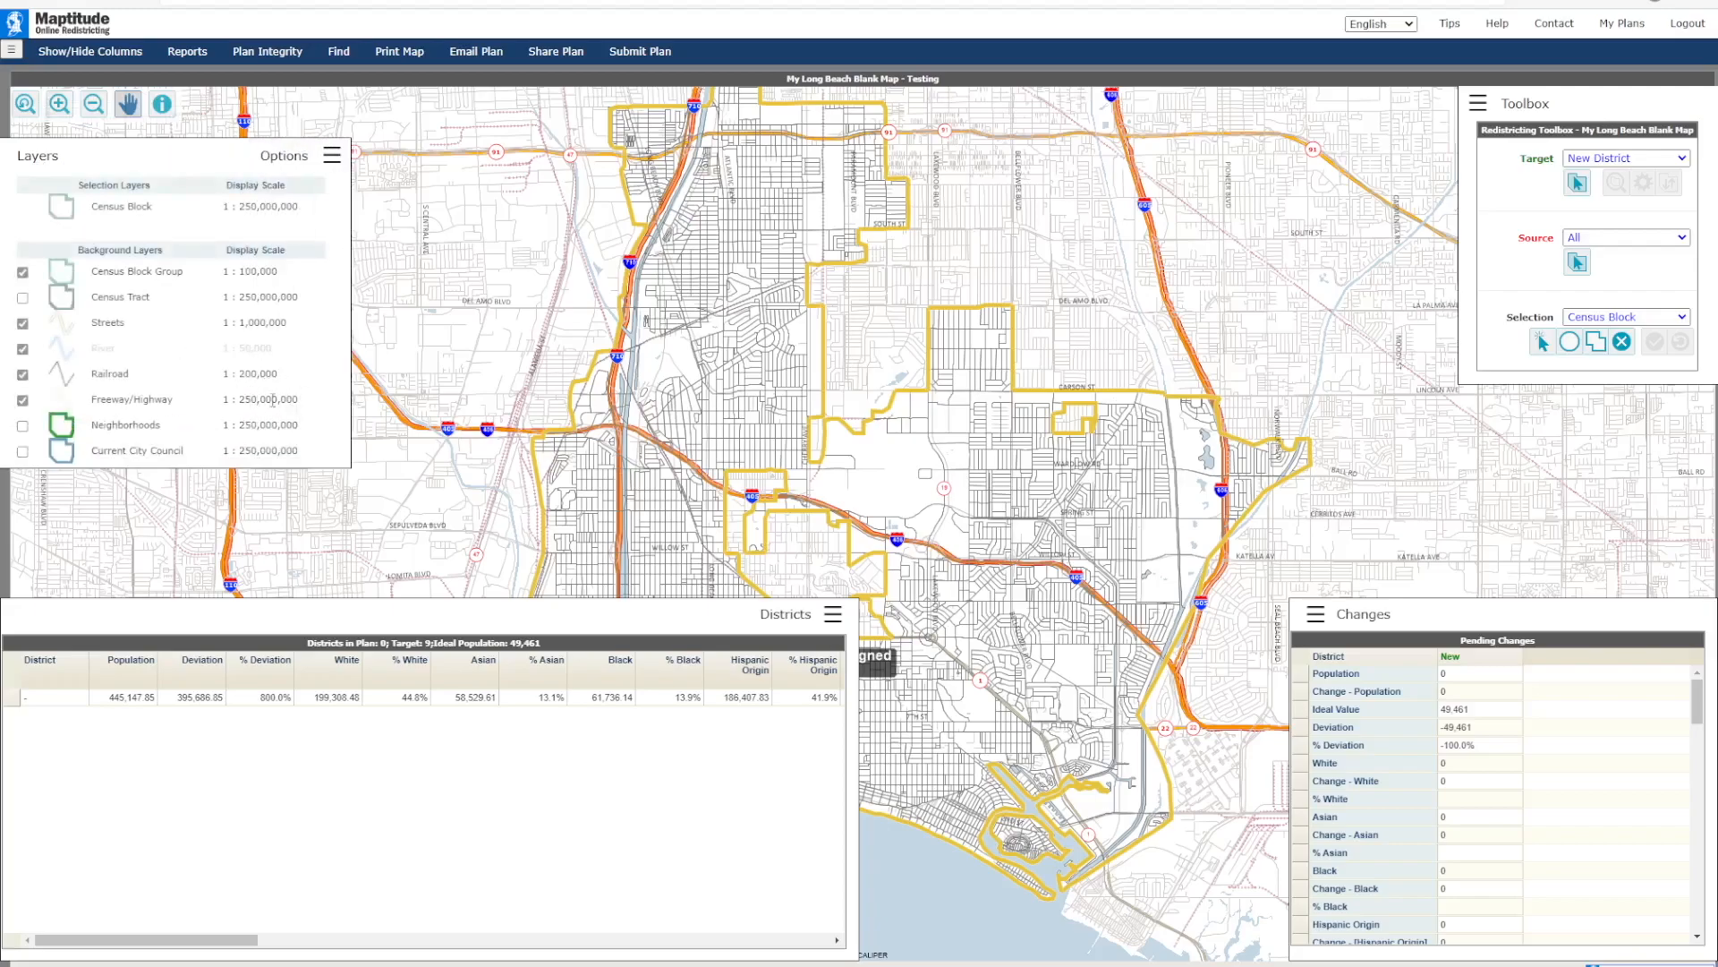
left_click(23, 426)
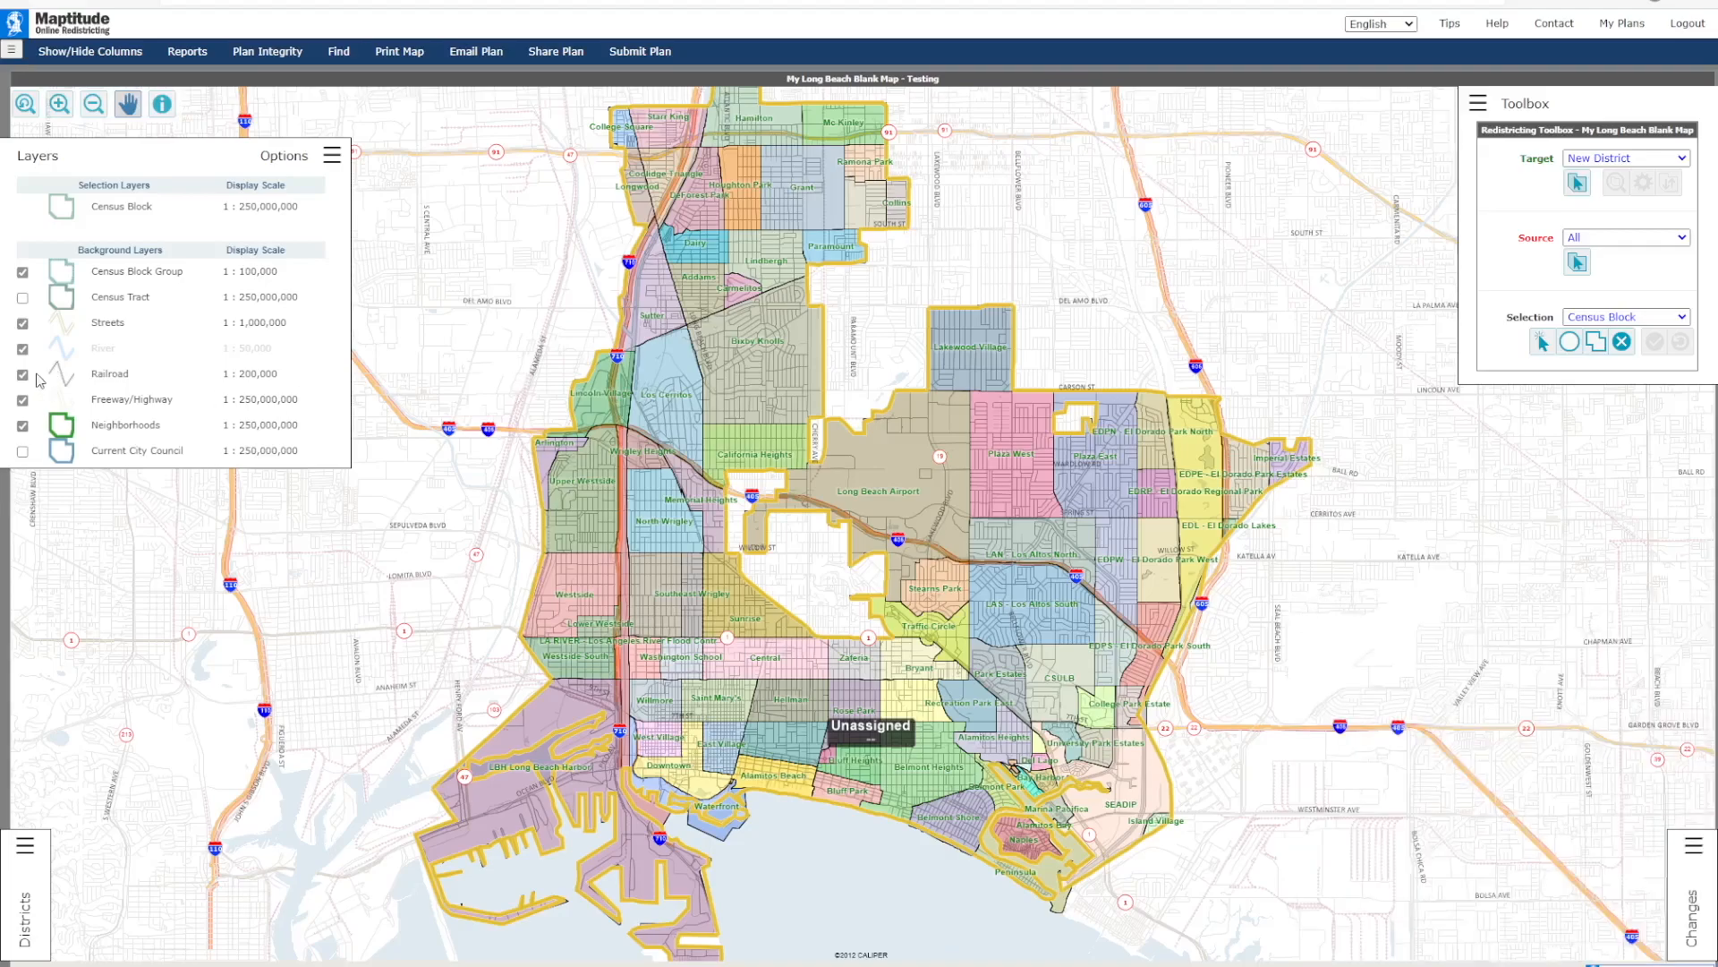
left_click(22, 426)
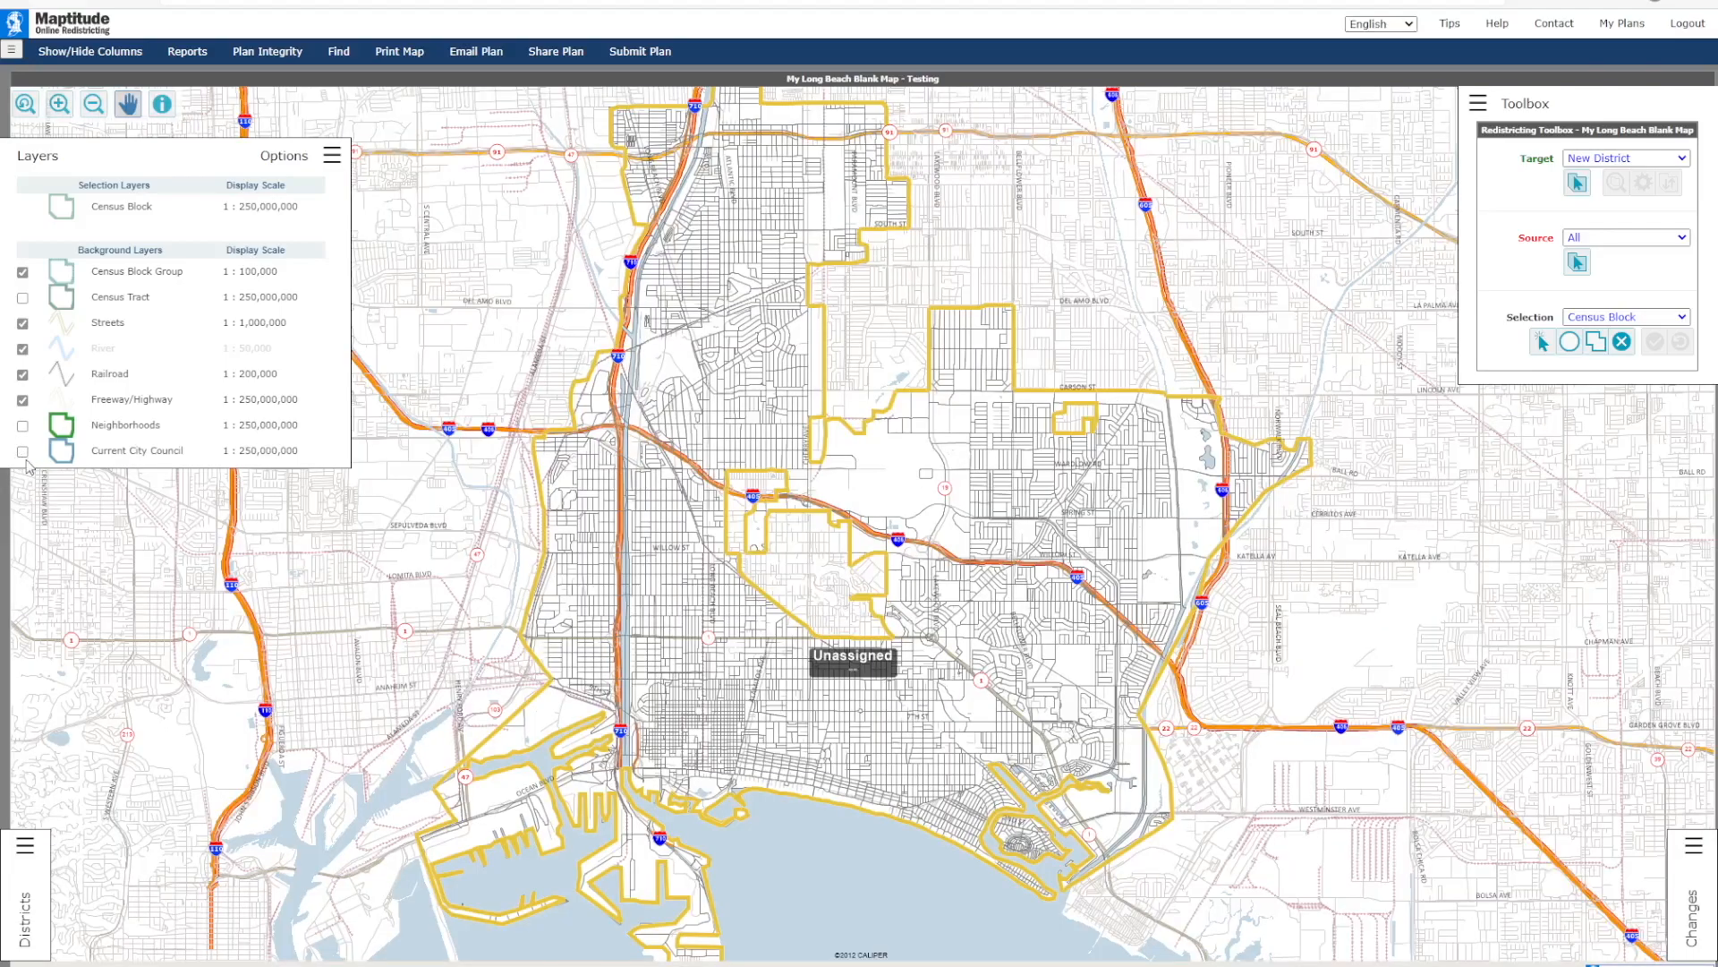
Step: Preview the Current City Council layer, show the Neighborhoods layer in its place and collapse the layer settings
left_click(22, 451)
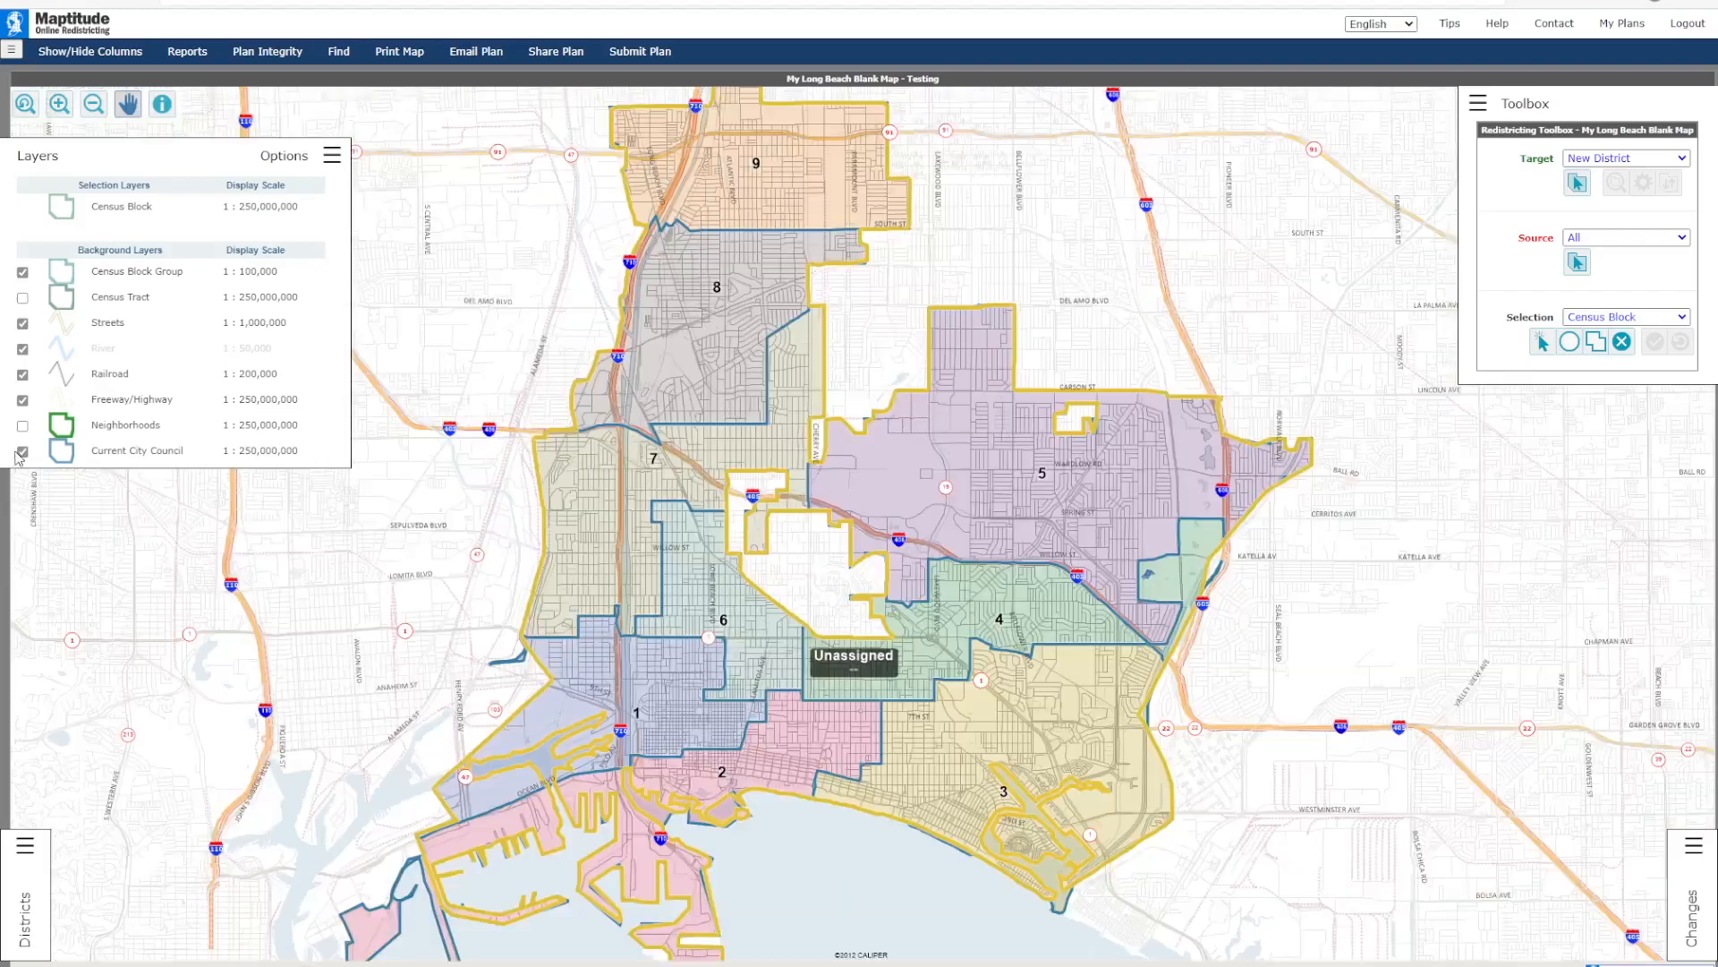
left_click(22, 451)
left_click(22, 426)
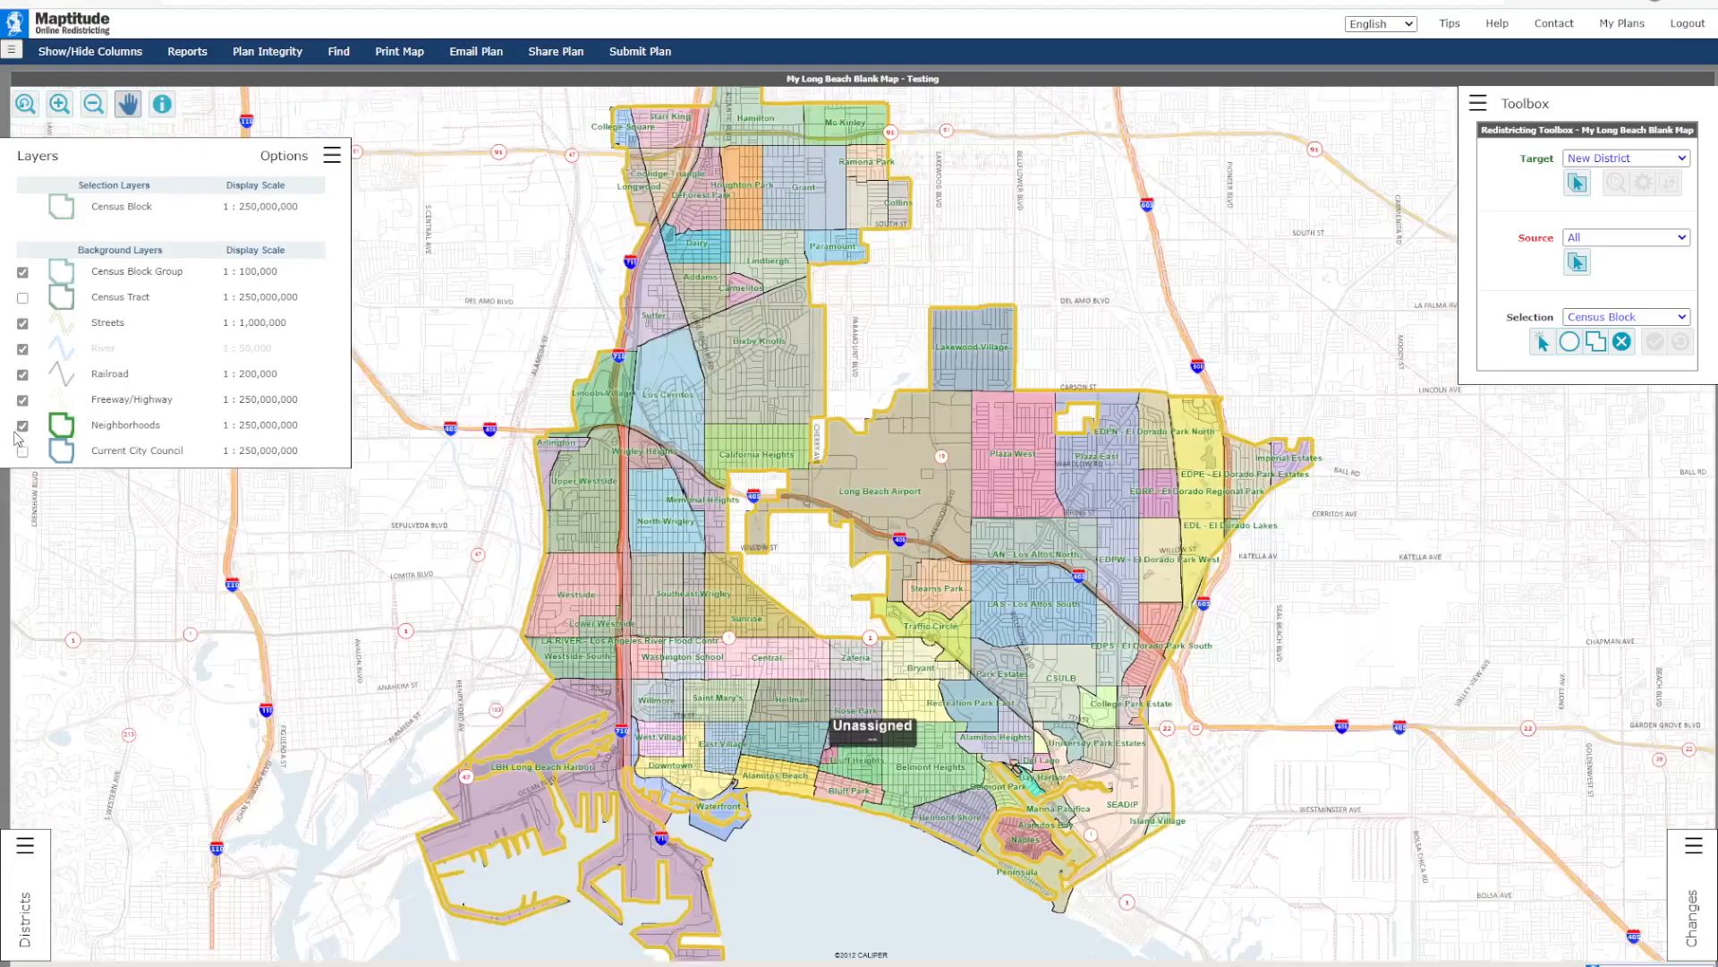
left_click(333, 156)
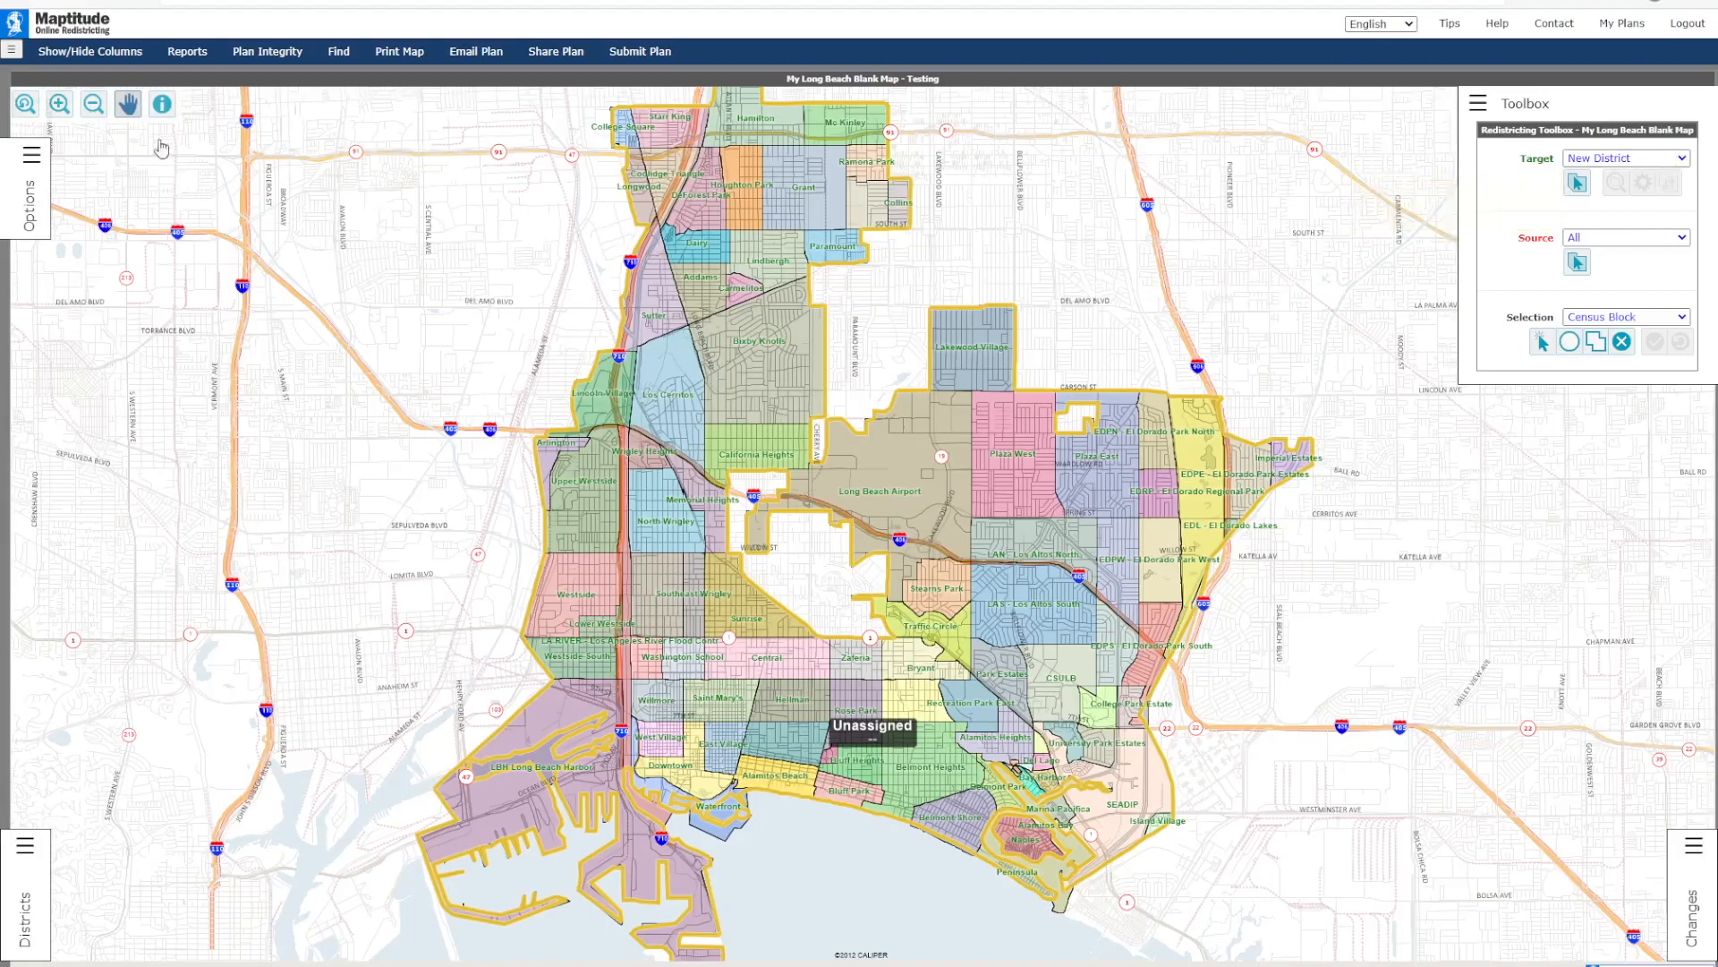
Step: With all districts as source, select the census block southwest of Traffic Circle individually and the central Bryant blocks with a circle
left_click(59, 104)
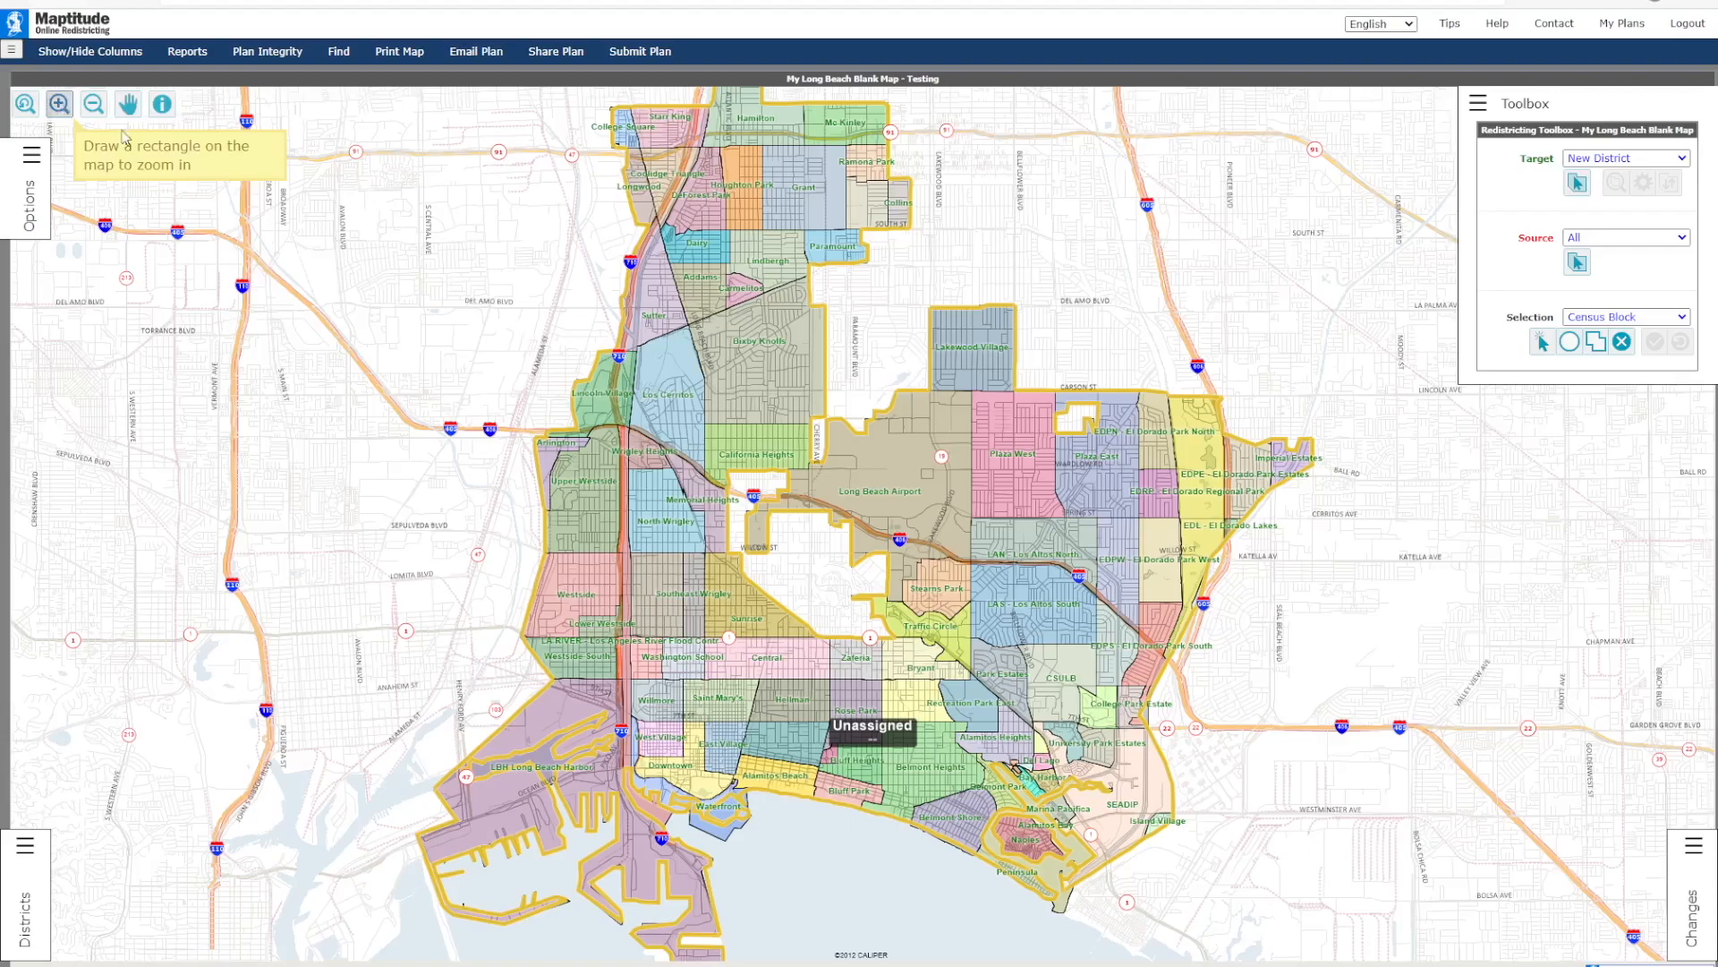
left_click_drag(829, 616, 1034, 763)
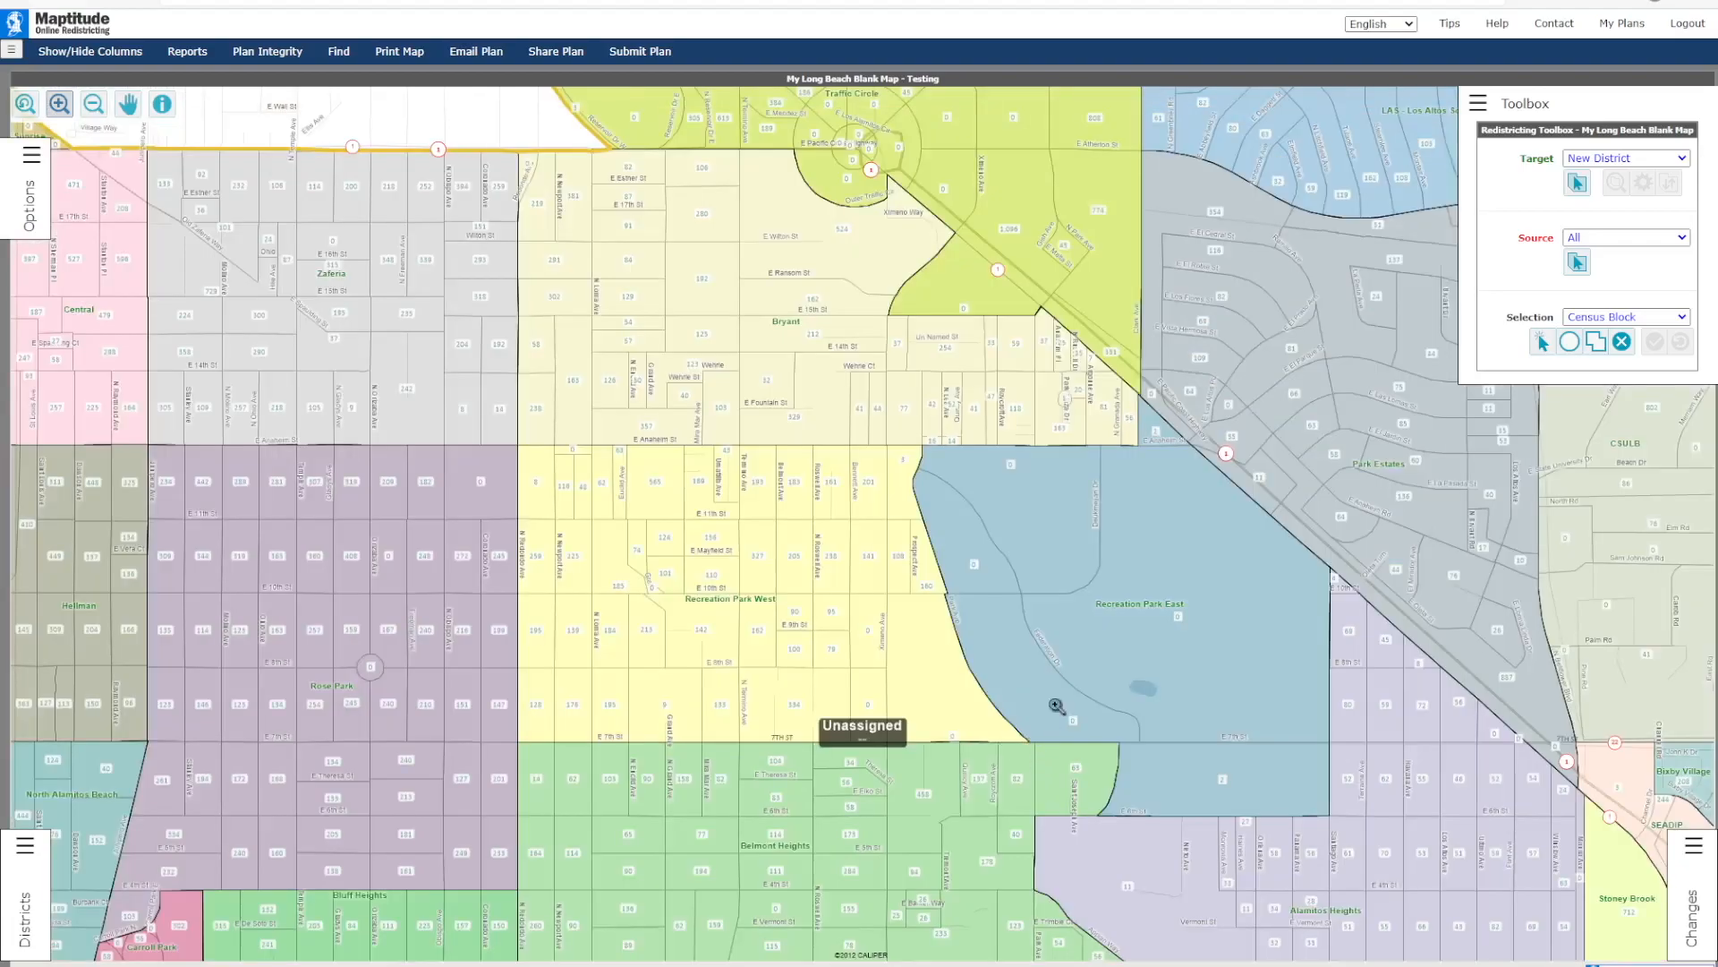
left_click(1626, 244)
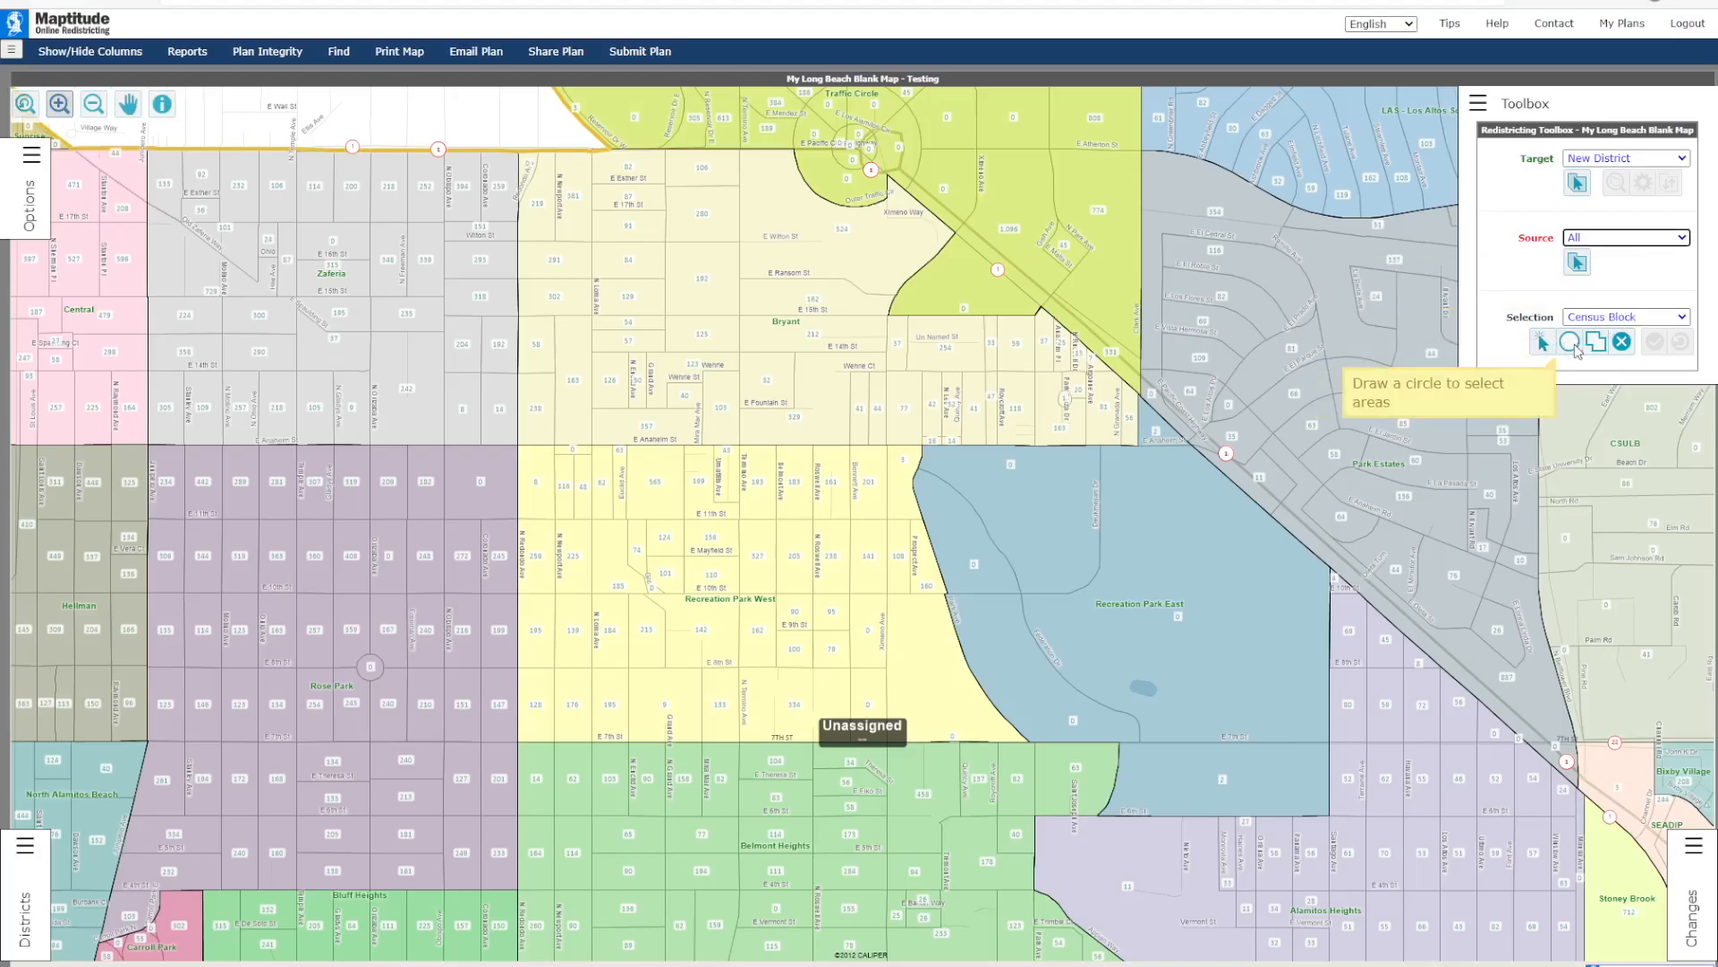
left_click(1542, 341)
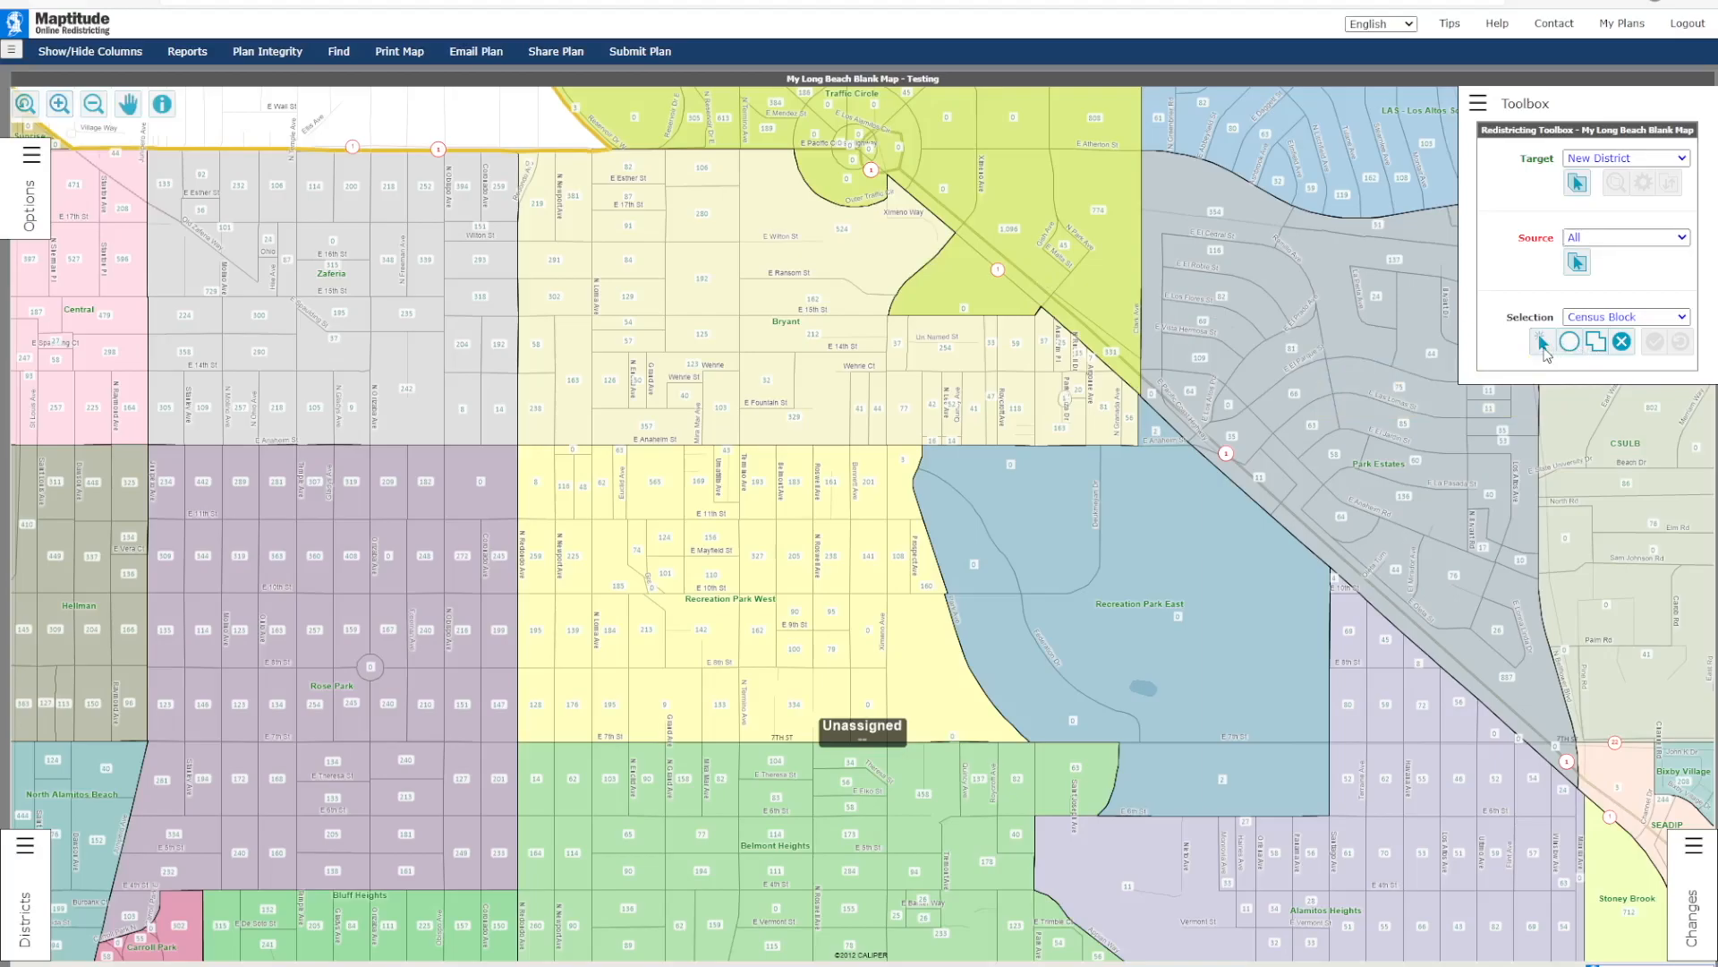
left_click(826, 245)
left_click(1570, 341)
left_click_drag(712, 329, 770, 349)
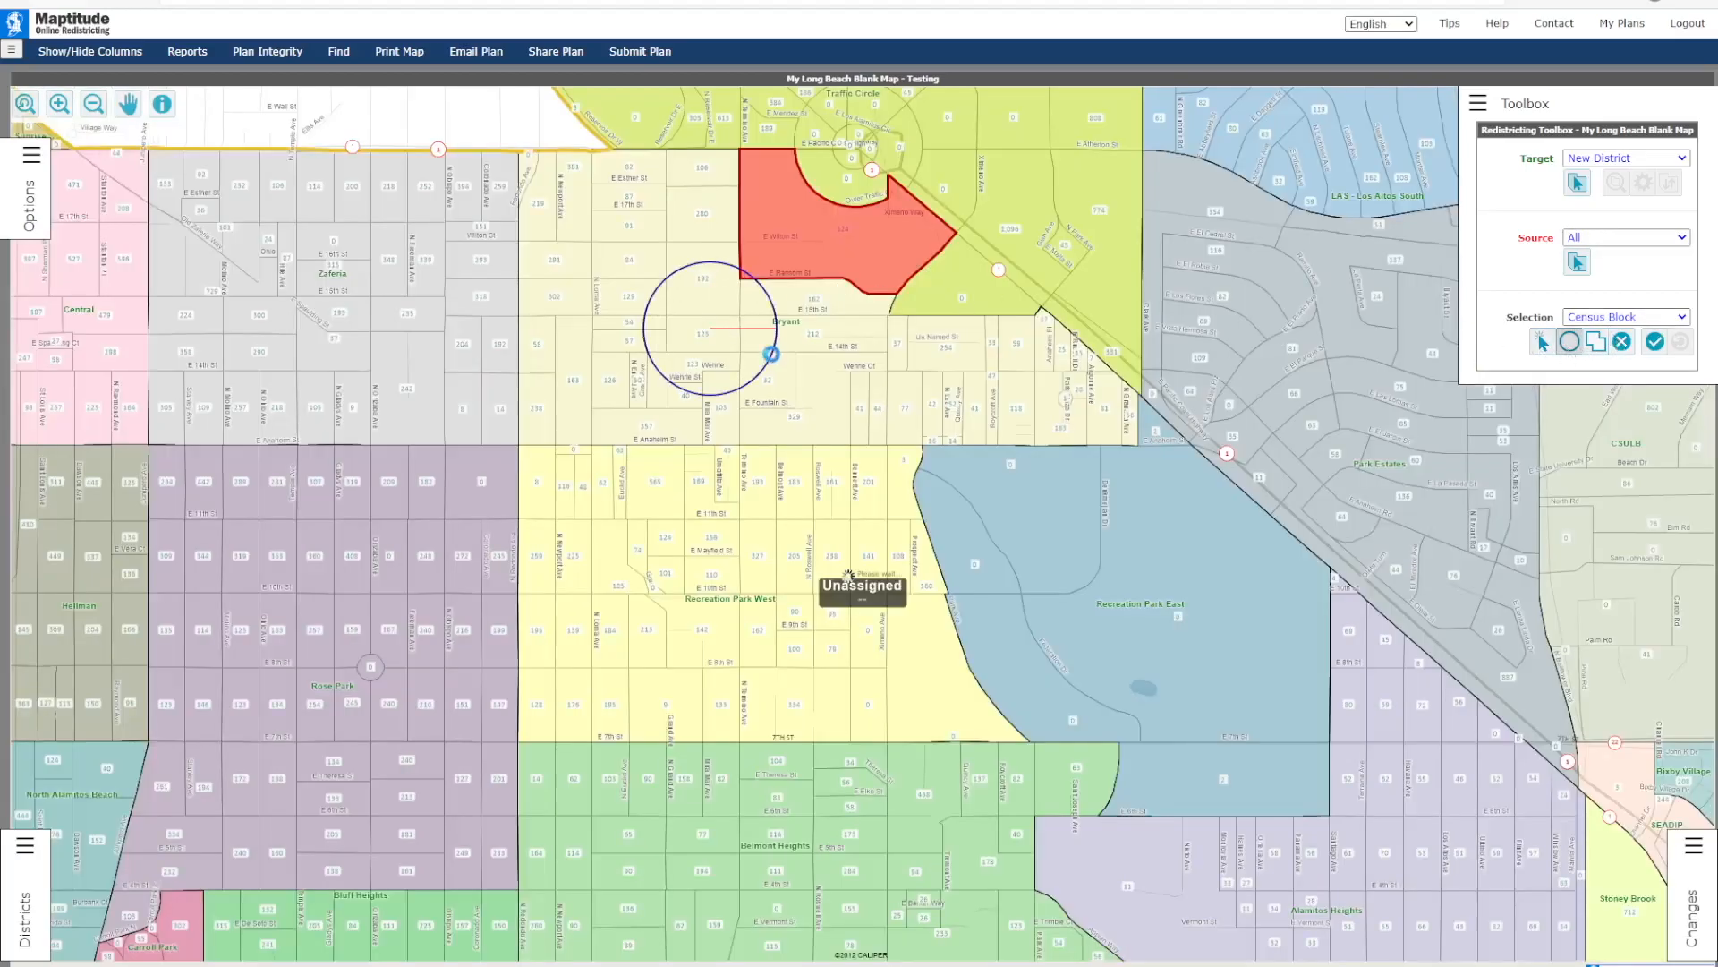
Step: Add the census blocks across Bryant, Recreation Park West and Recreation Park East with a polygon, plus the missed block on the western edge
left_click(1597, 342)
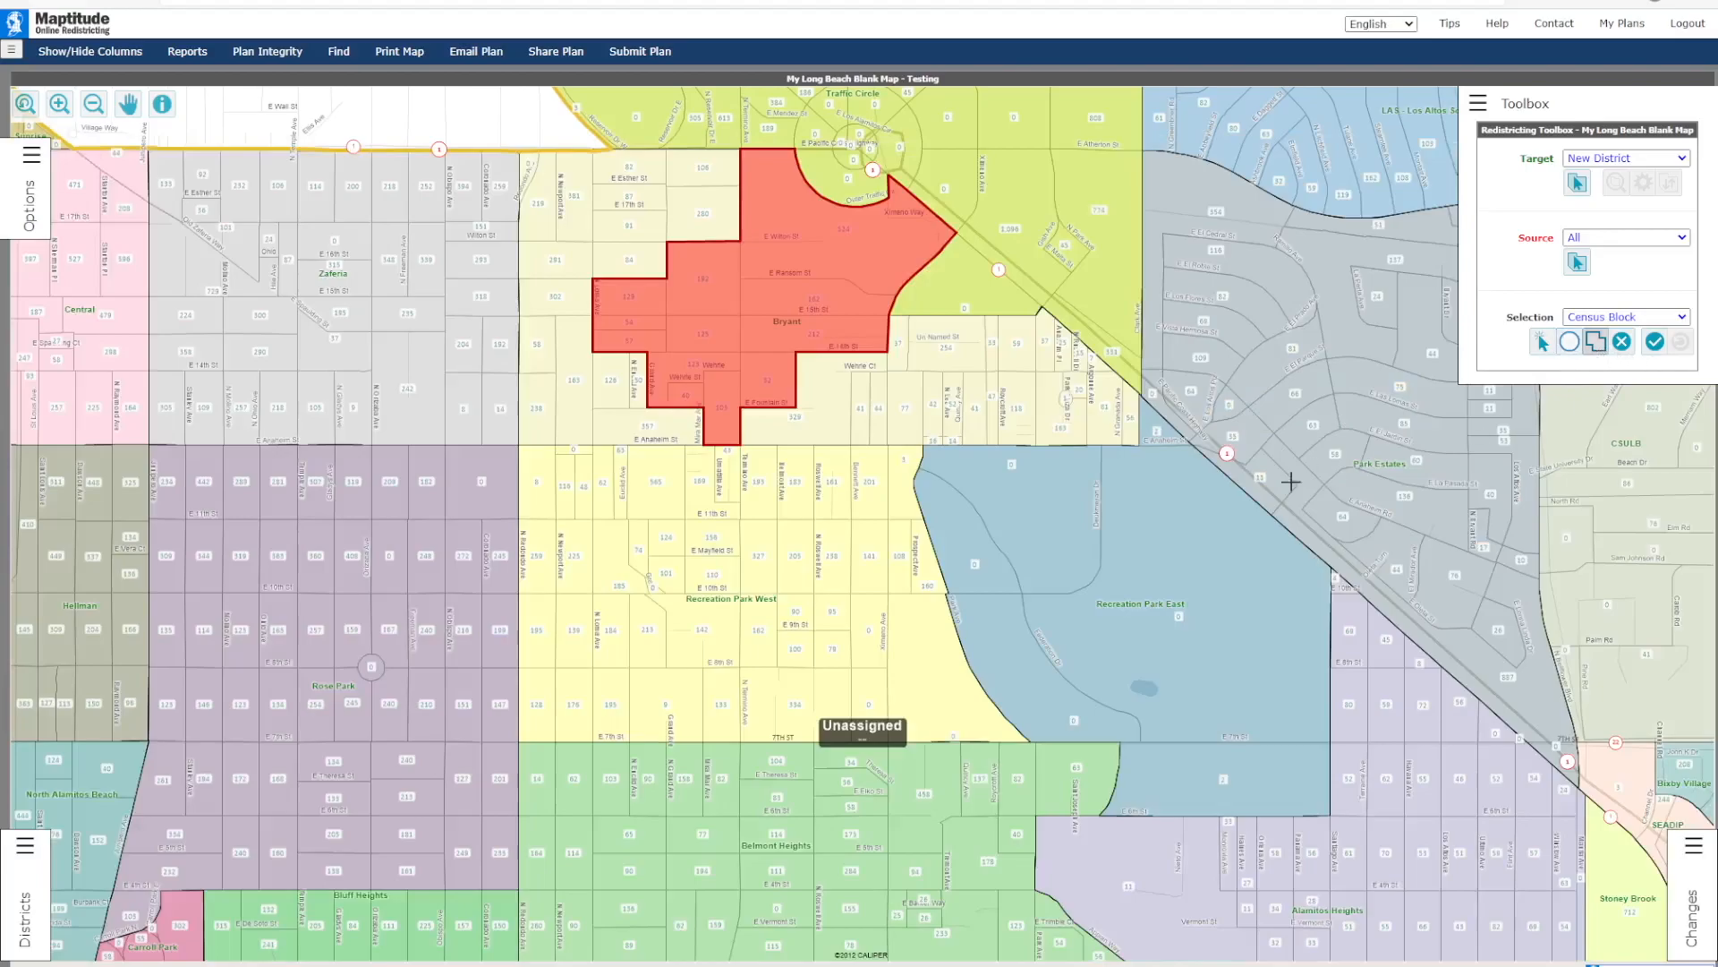
left_click(1266, 577)
left_click(952, 259)
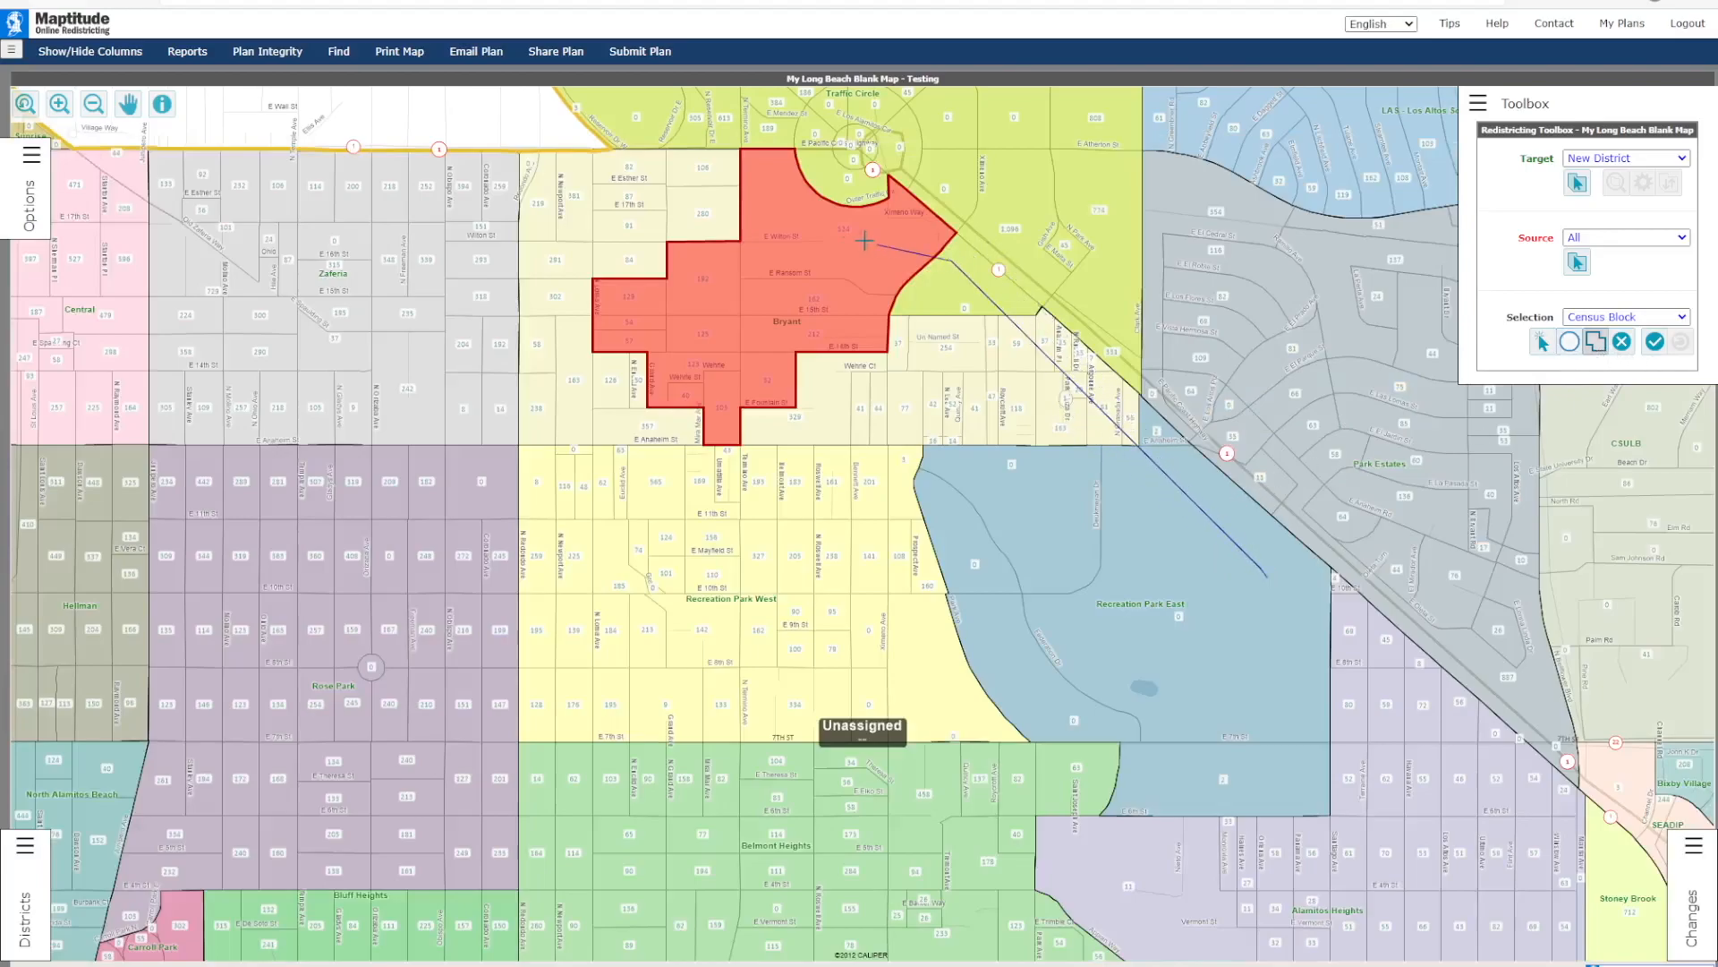
left_click(584, 164)
left_click(543, 700)
left_click(1011, 705)
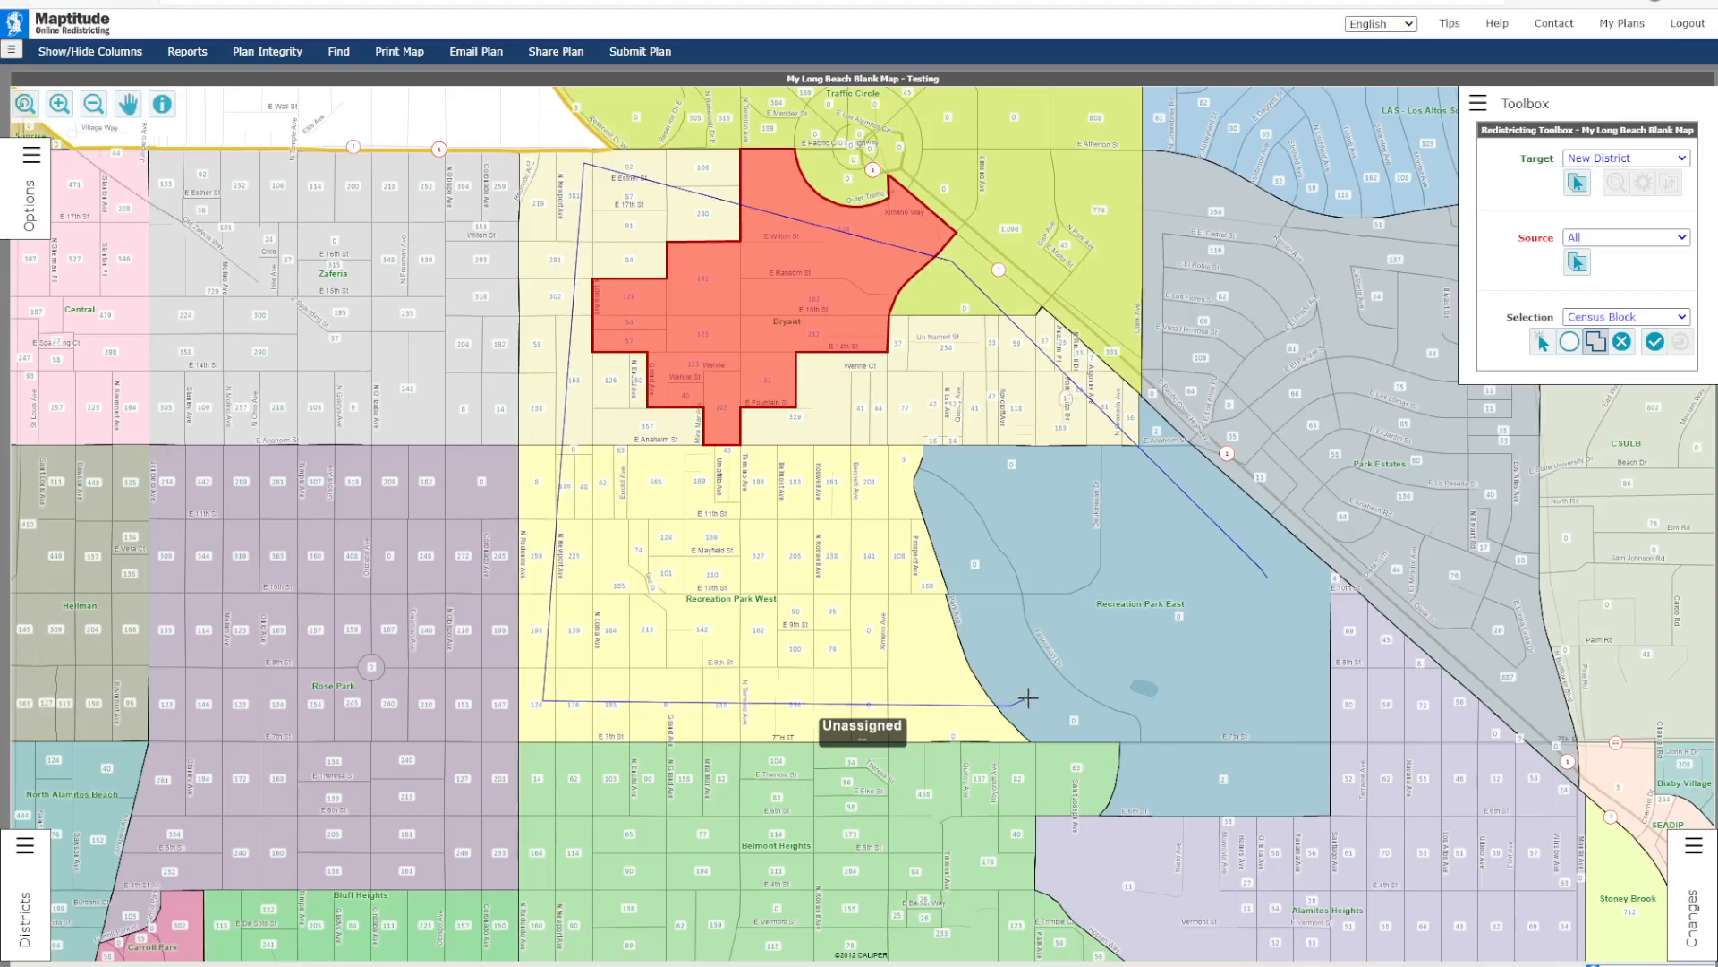
left_click(1200, 689)
double_click(1264, 620)
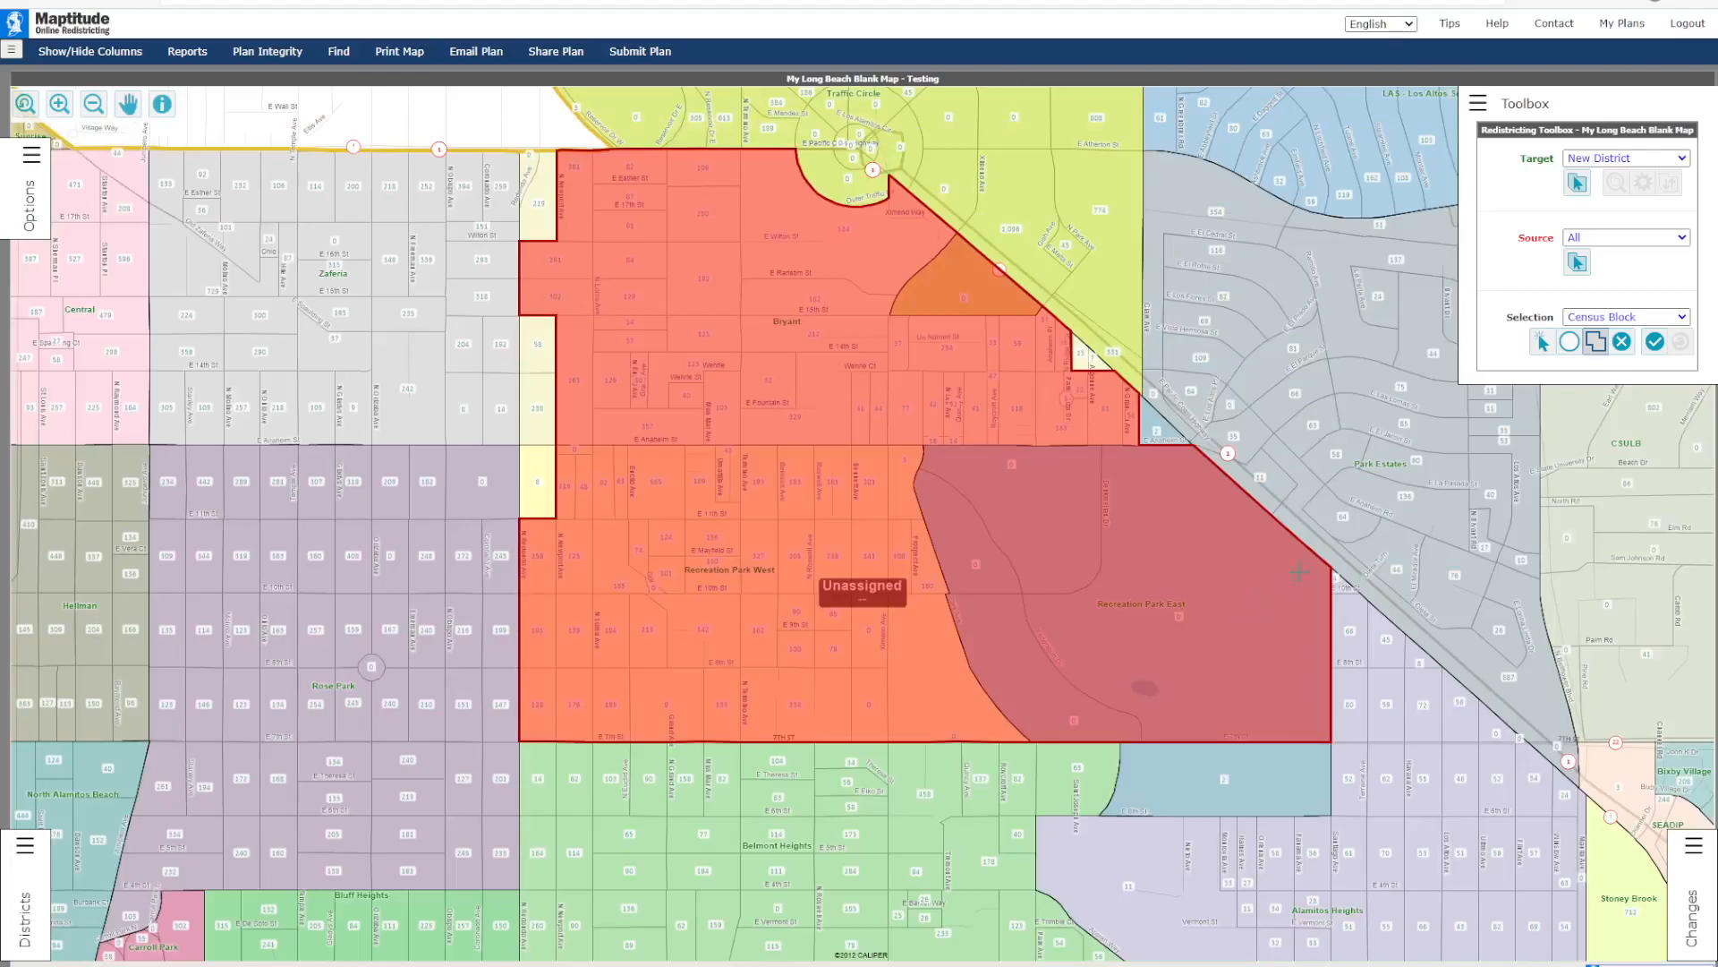
left_click(1541, 347)
left_click(541, 484)
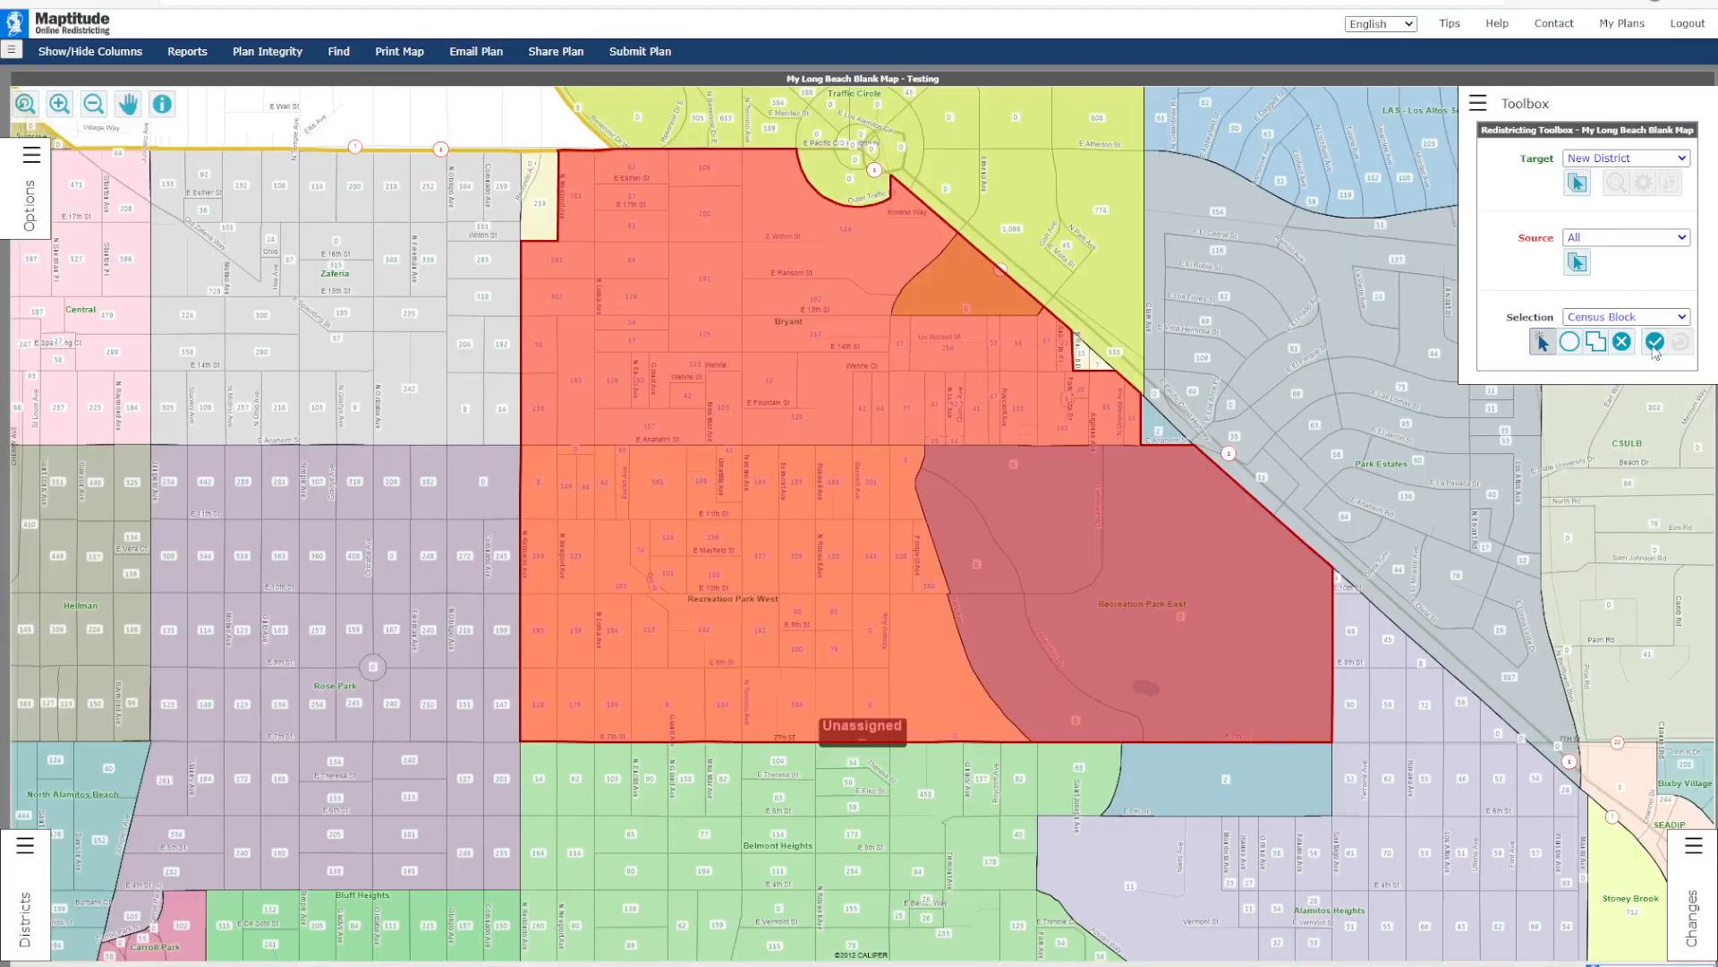
Step: Assign the selected census blocks to a new district with the ID Dog and the long name Dog Walk
left_click(1655, 343)
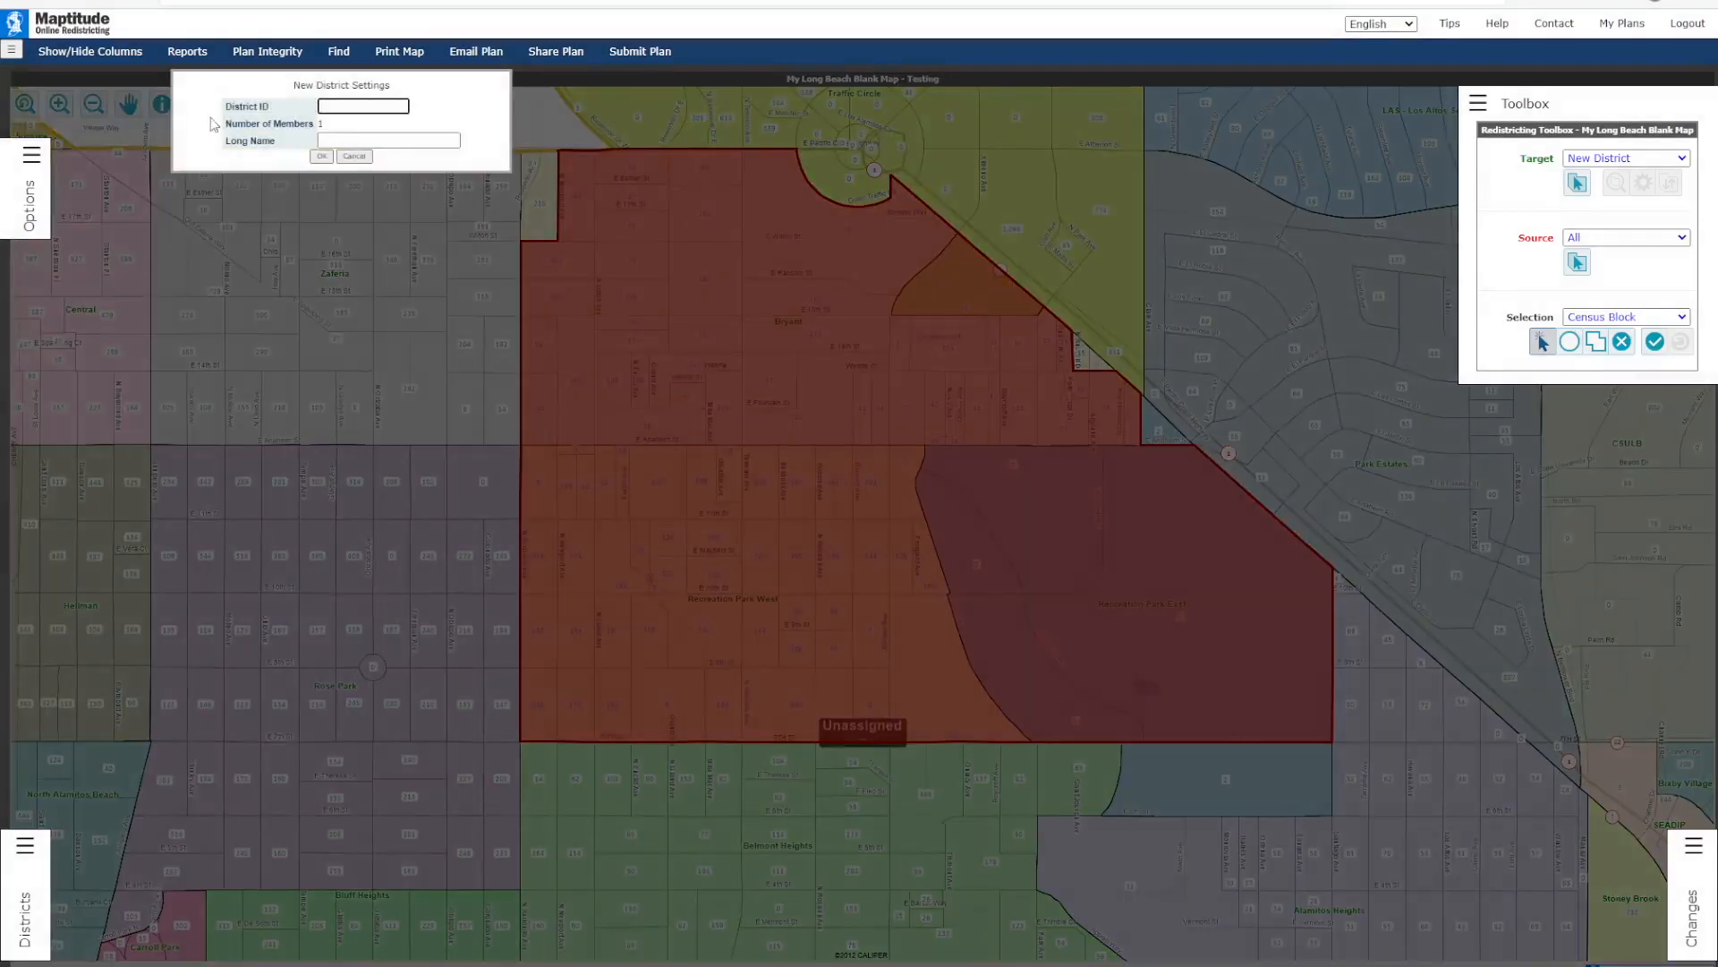
type("Dog")
left_click(346, 140)
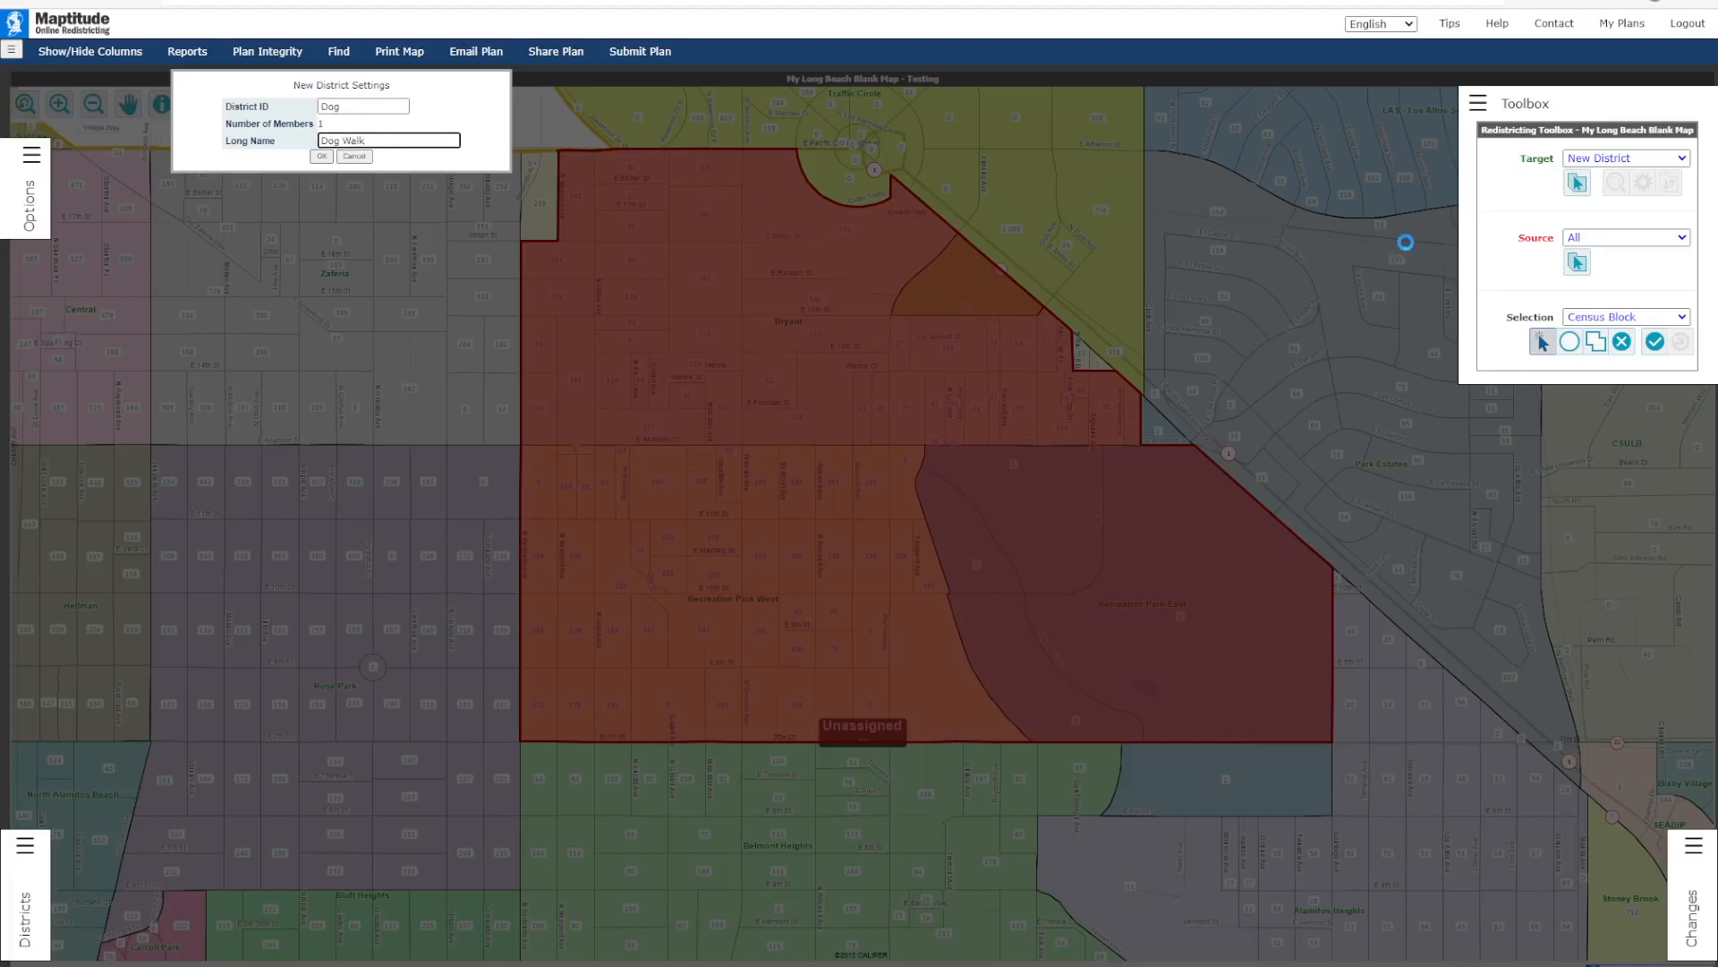
left_click(346, 107)
left_click(368, 140)
left_click(321, 156)
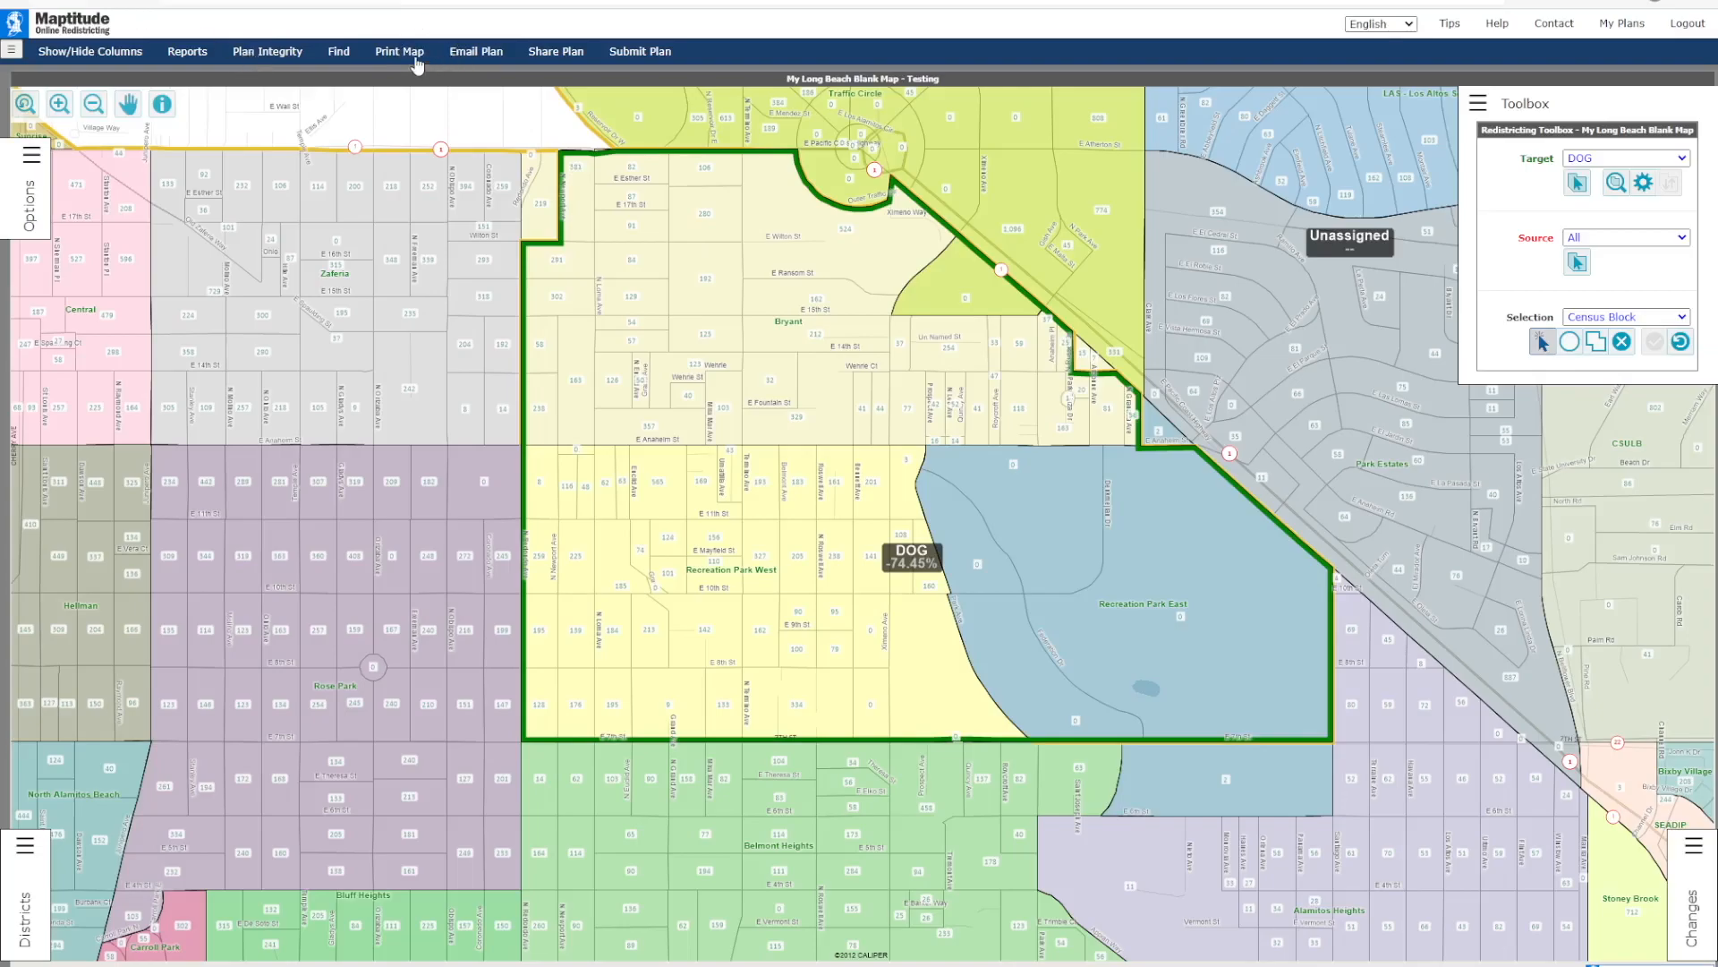
Step: Prepare a plan email with the message asdf, attach the ESRI Shapefile and Maptitude for Redistricting Plan File, clear the recipient and cancel it
left_click(493, 54)
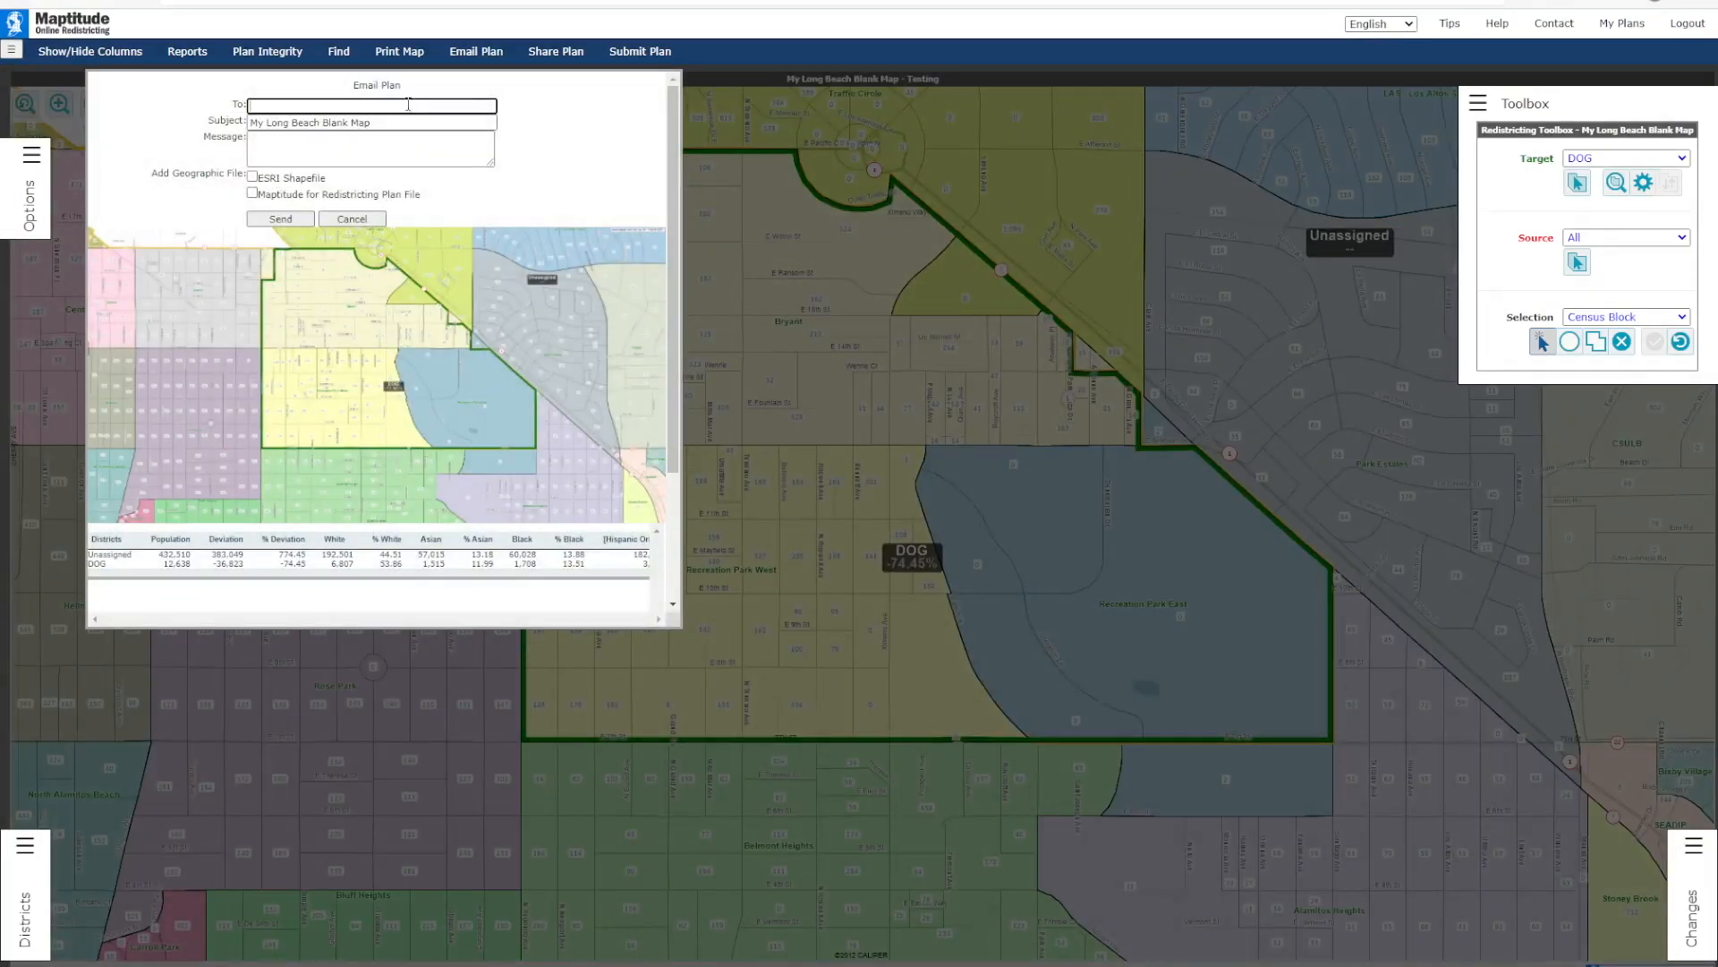
left_click(388, 155)
type("as")
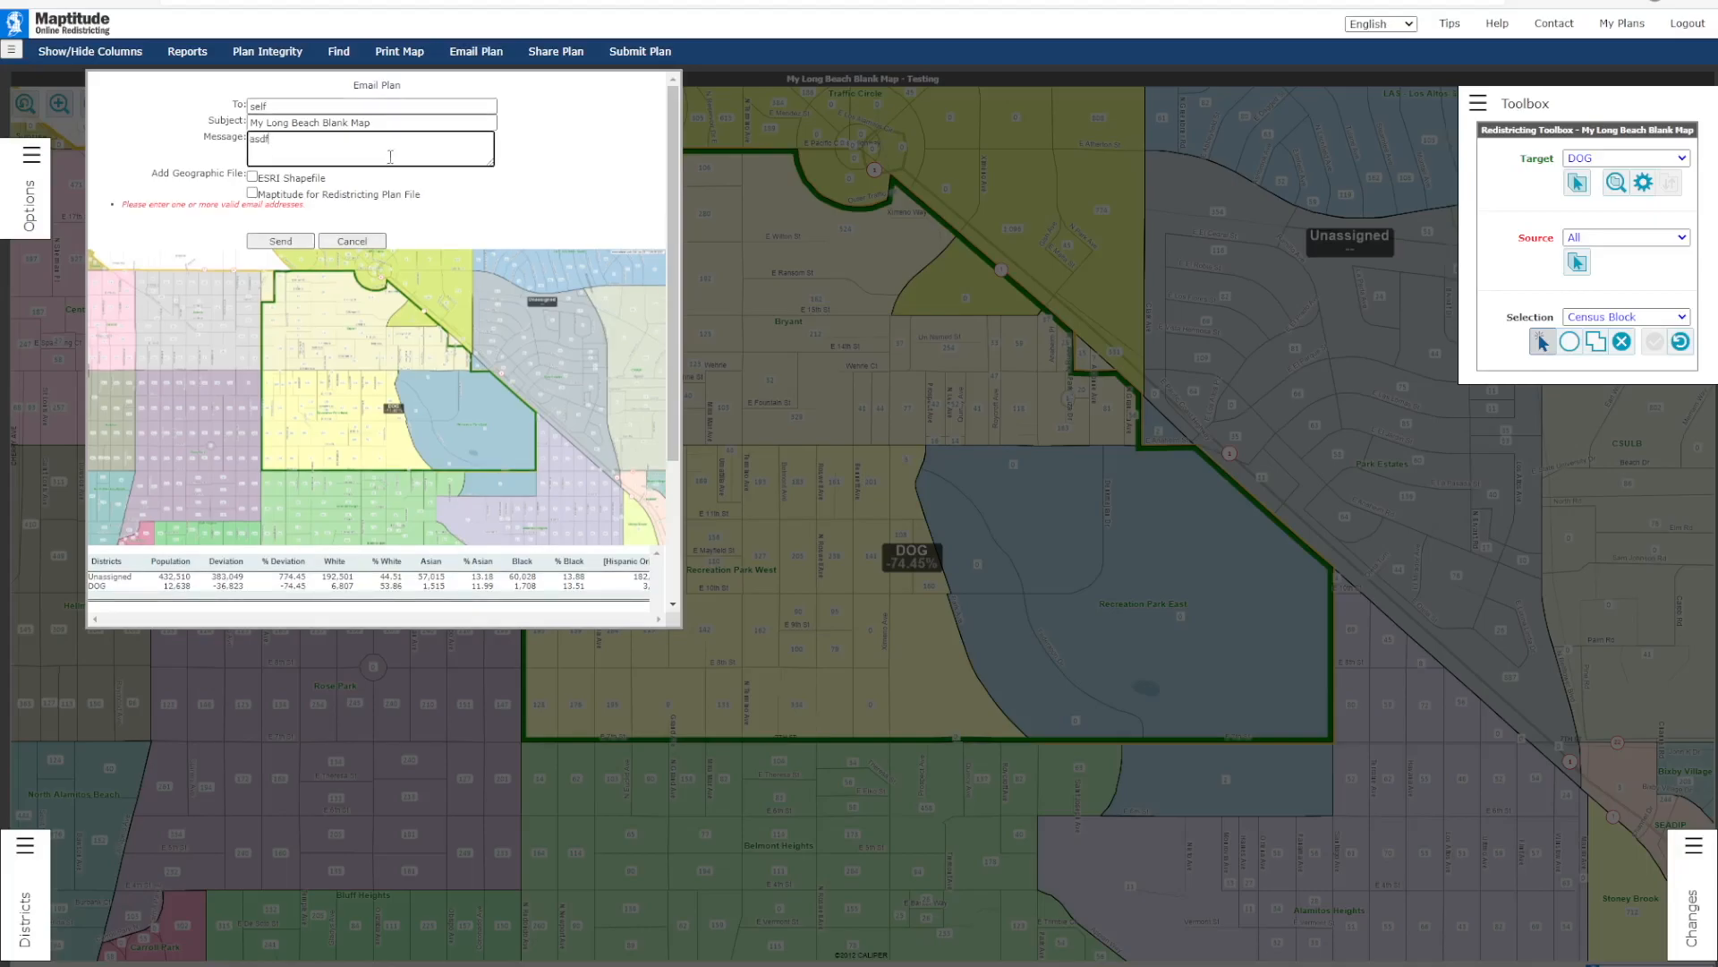
type("df")
left_click(252, 176)
left_click(253, 193)
left_click_drag(267, 106, 173, 103)
key("BackSpace")
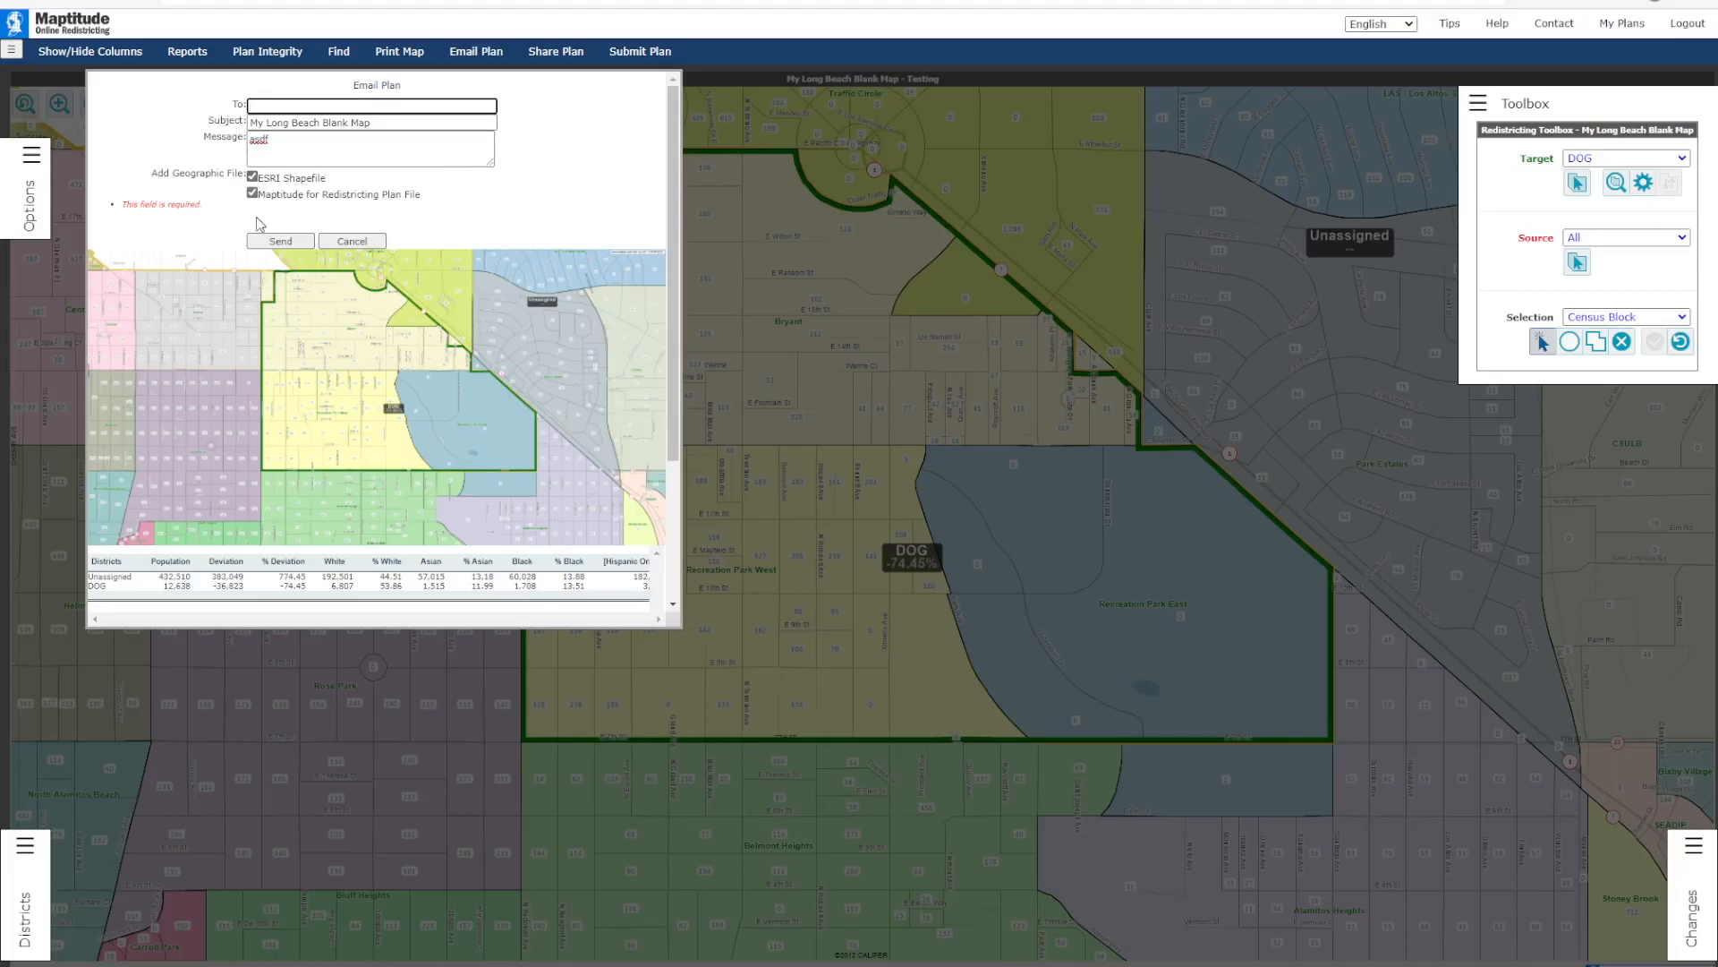
left_click(350, 242)
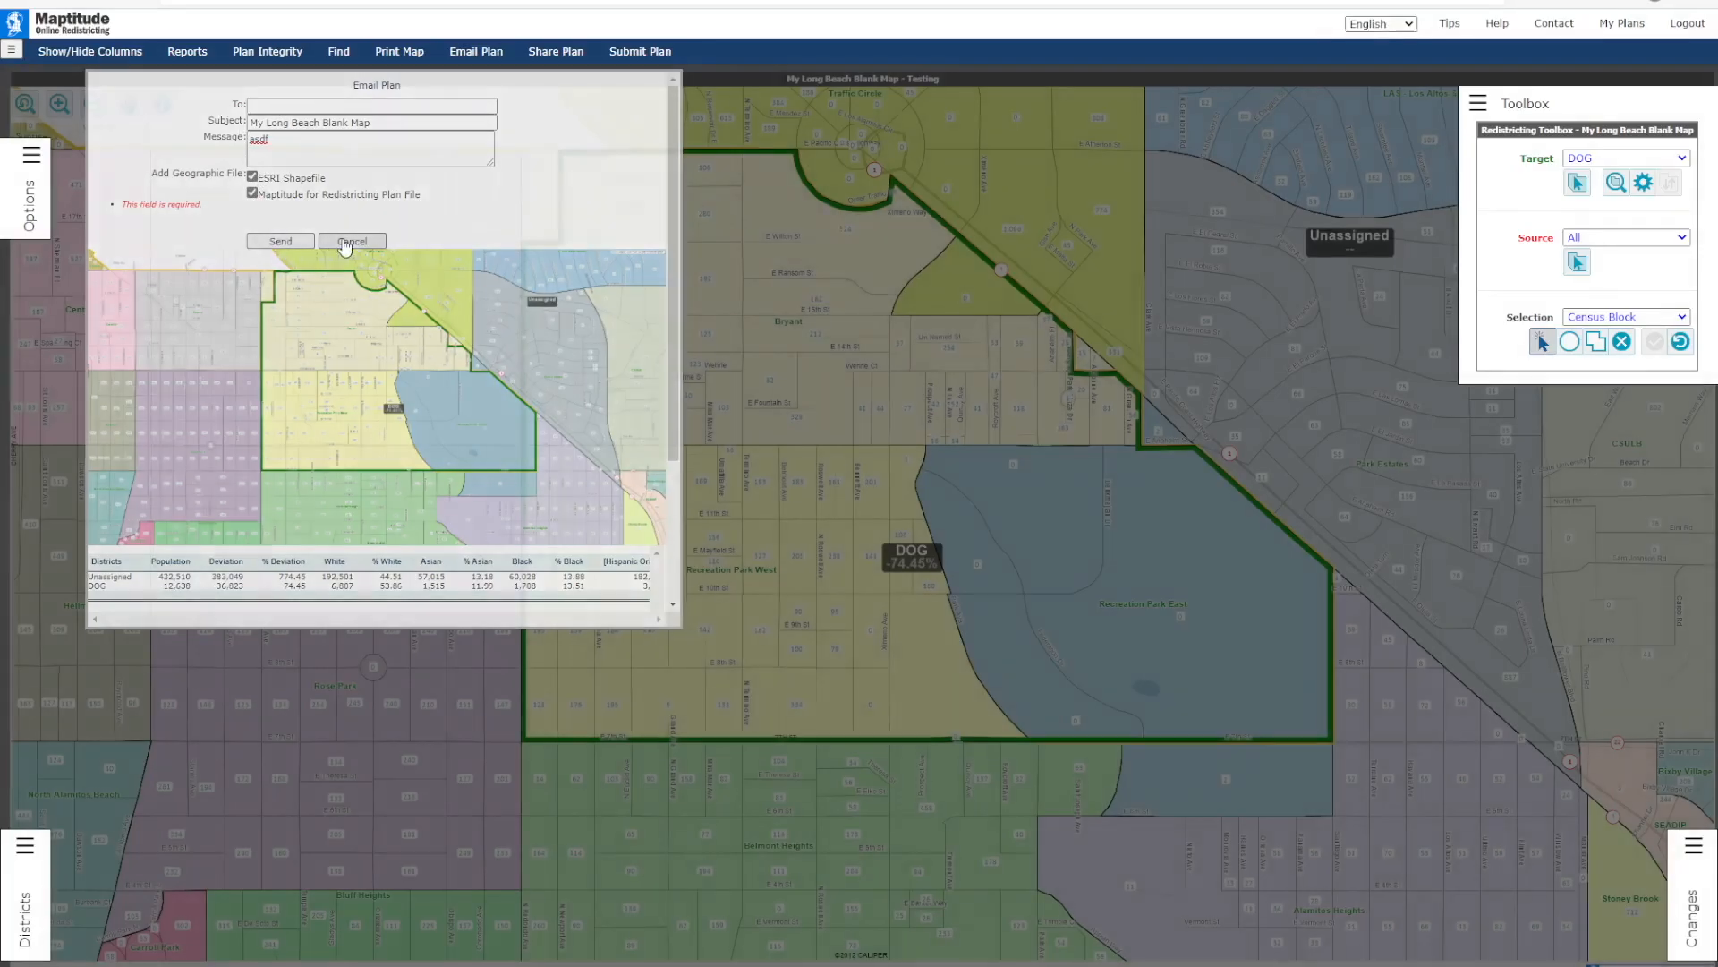
Step: Start sharing the plan, select the proposed shared plan name for replacement, and cancel the sharing
left_click(556, 52)
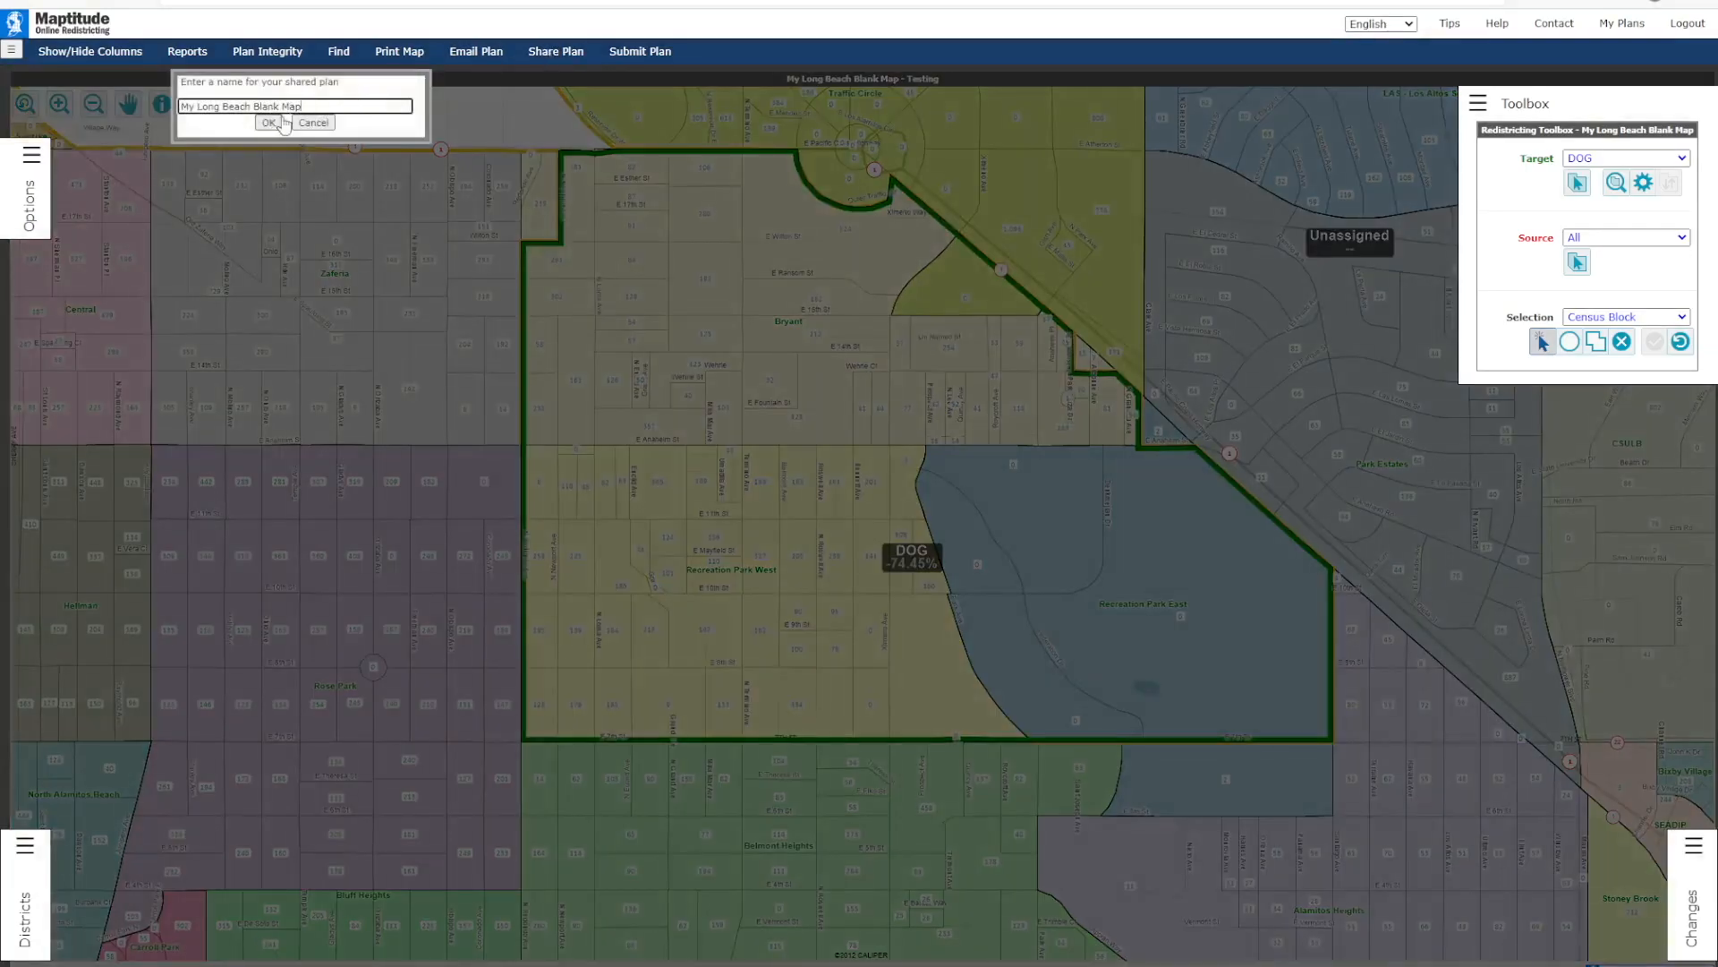
left_click_drag(302, 105, 155, 104)
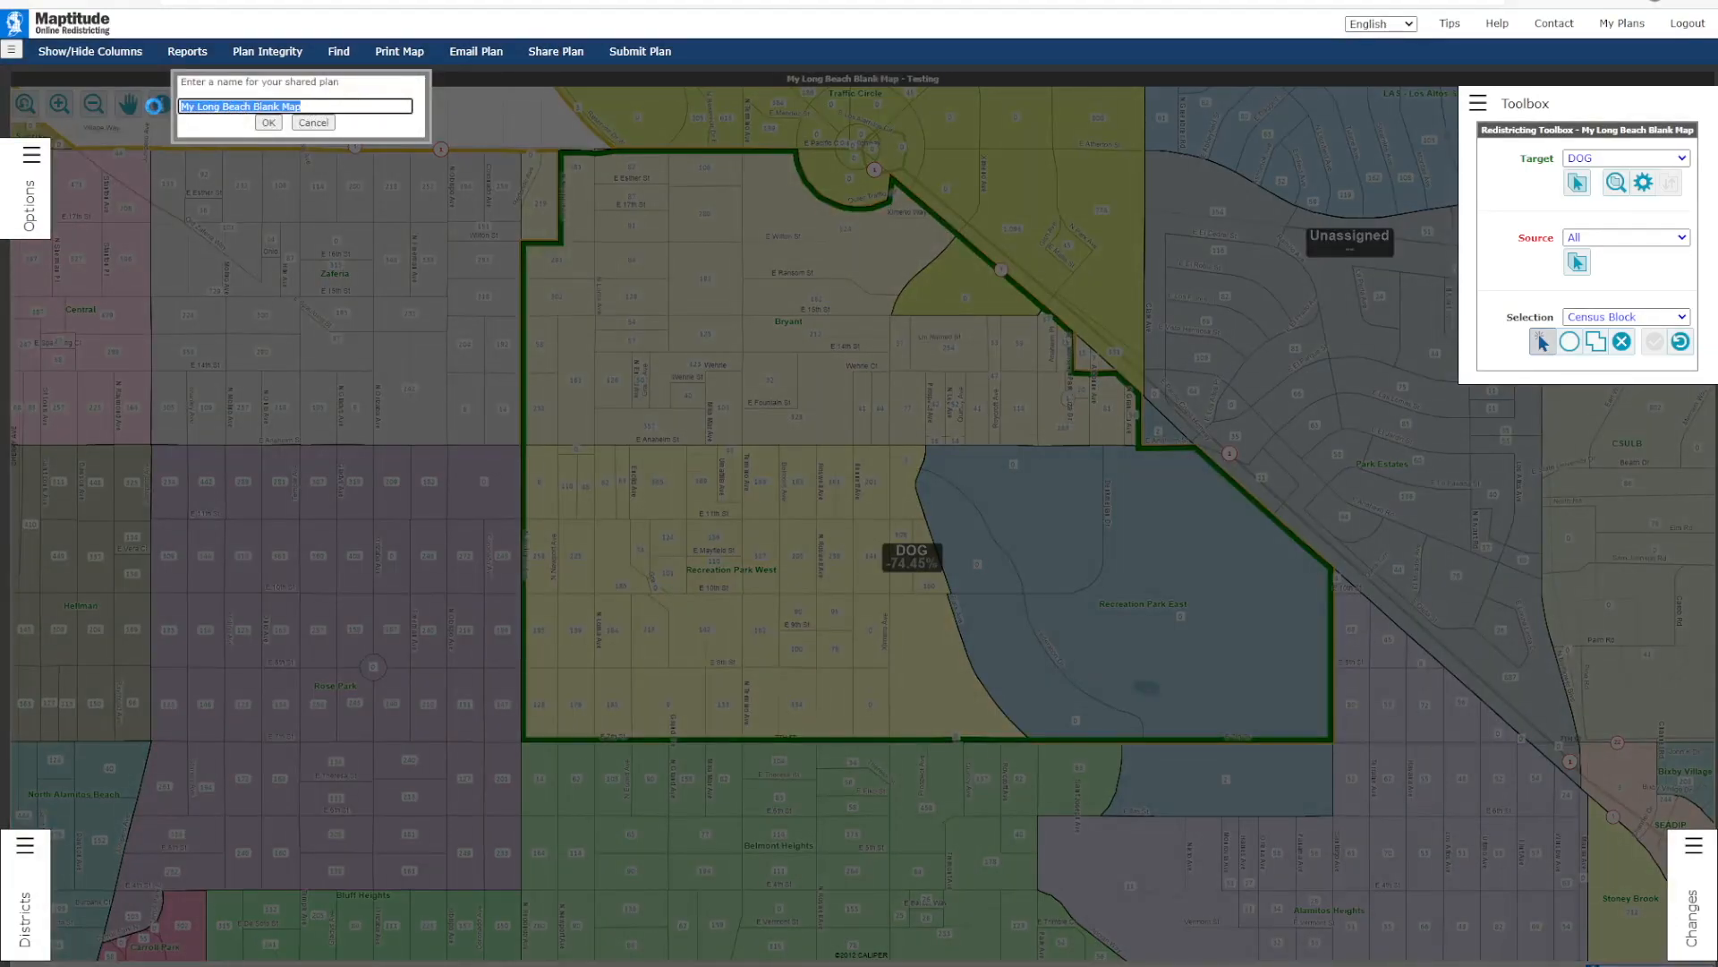
left_click(268, 124)
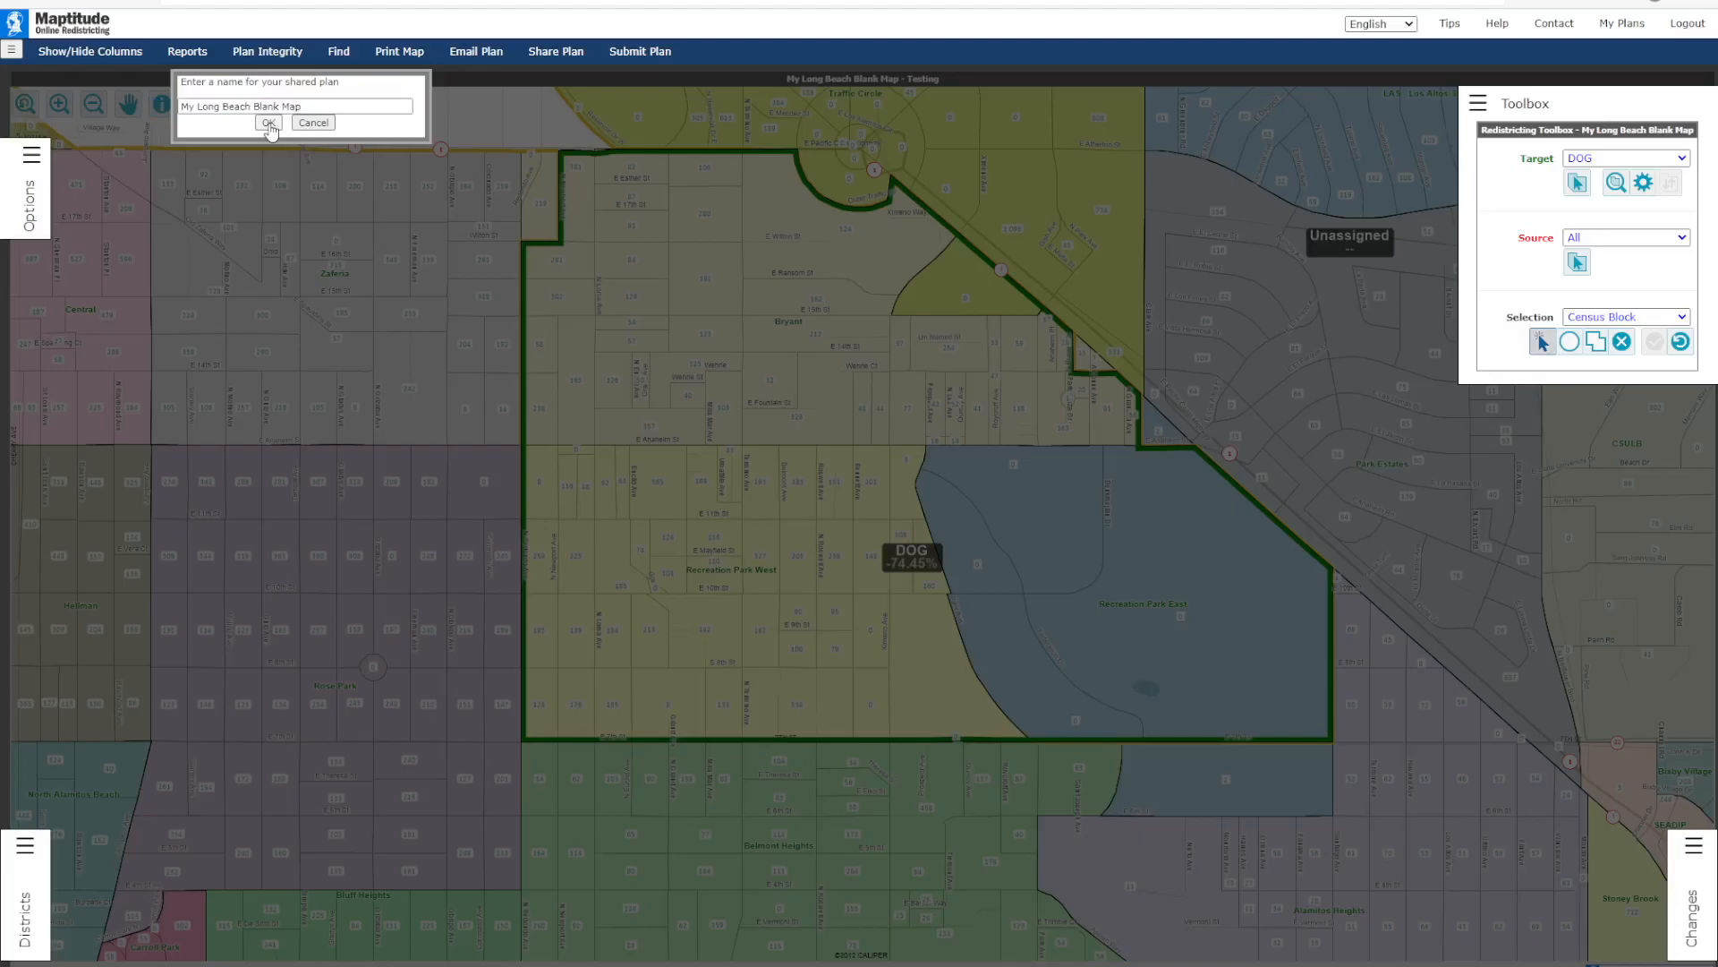
left_click(329, 125)
left_click(1029, 92)
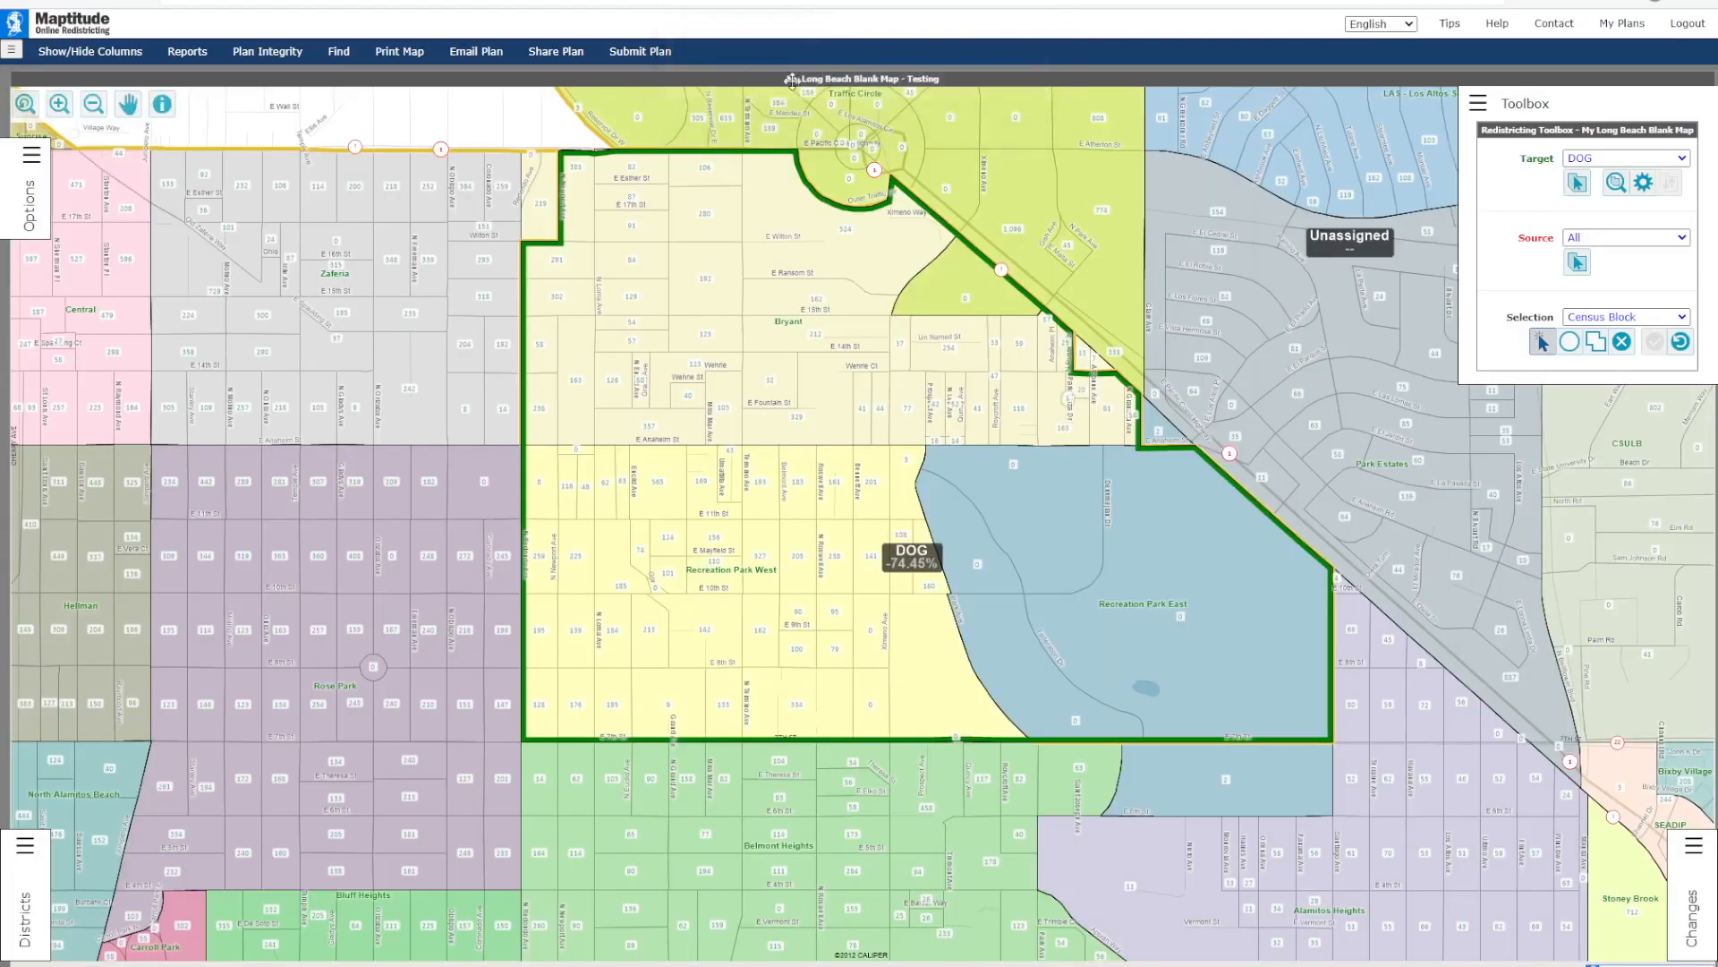
Step: Start a plan submission with the narrative description "Dog walking area -", leave the contact fields blank and cancel it
left_click(631, 54)
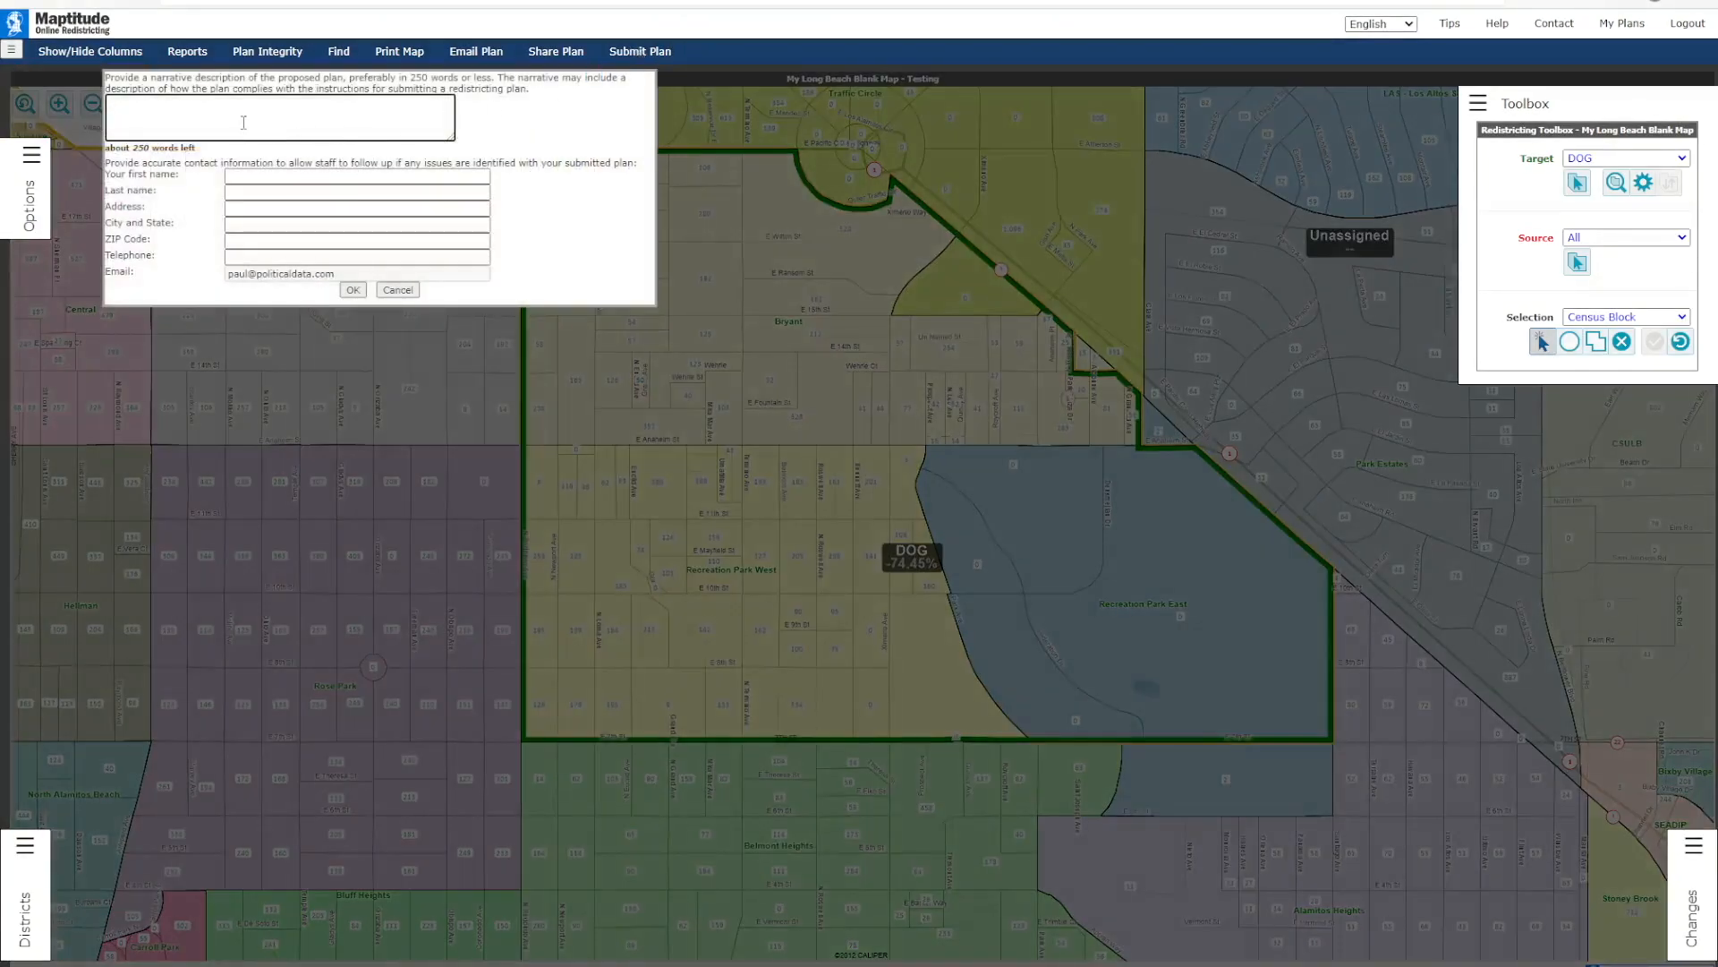
type("Dog walking area -")
left_click(240, 176)
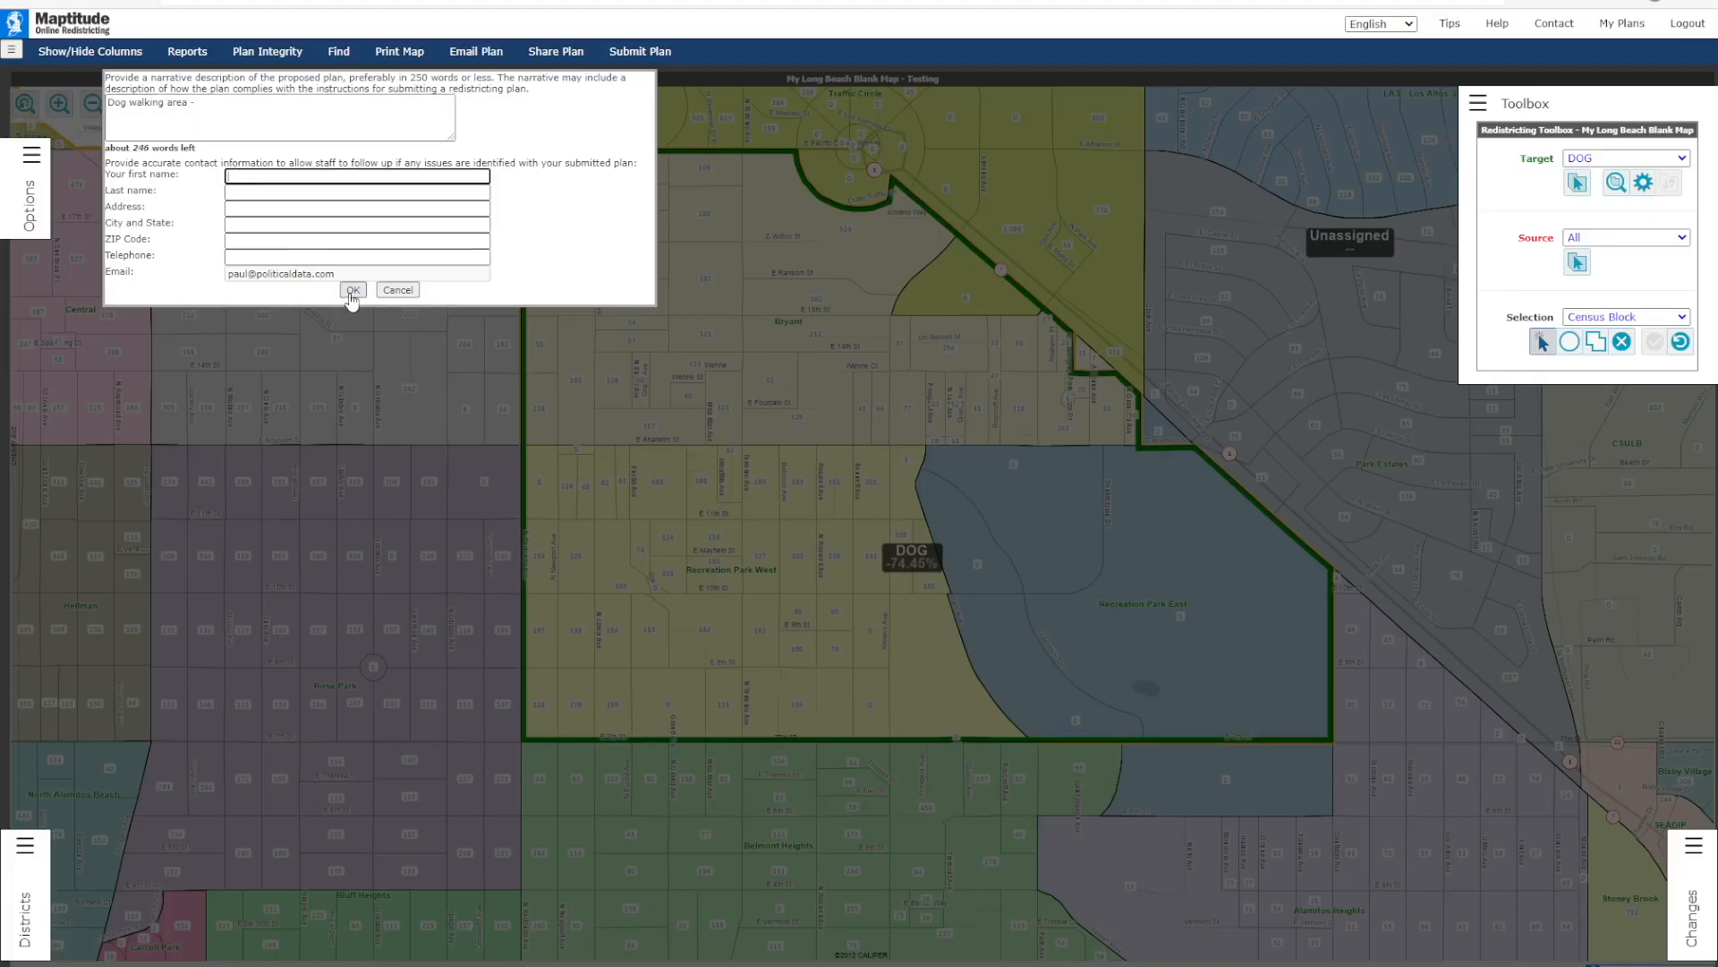
left_click(401, 292)
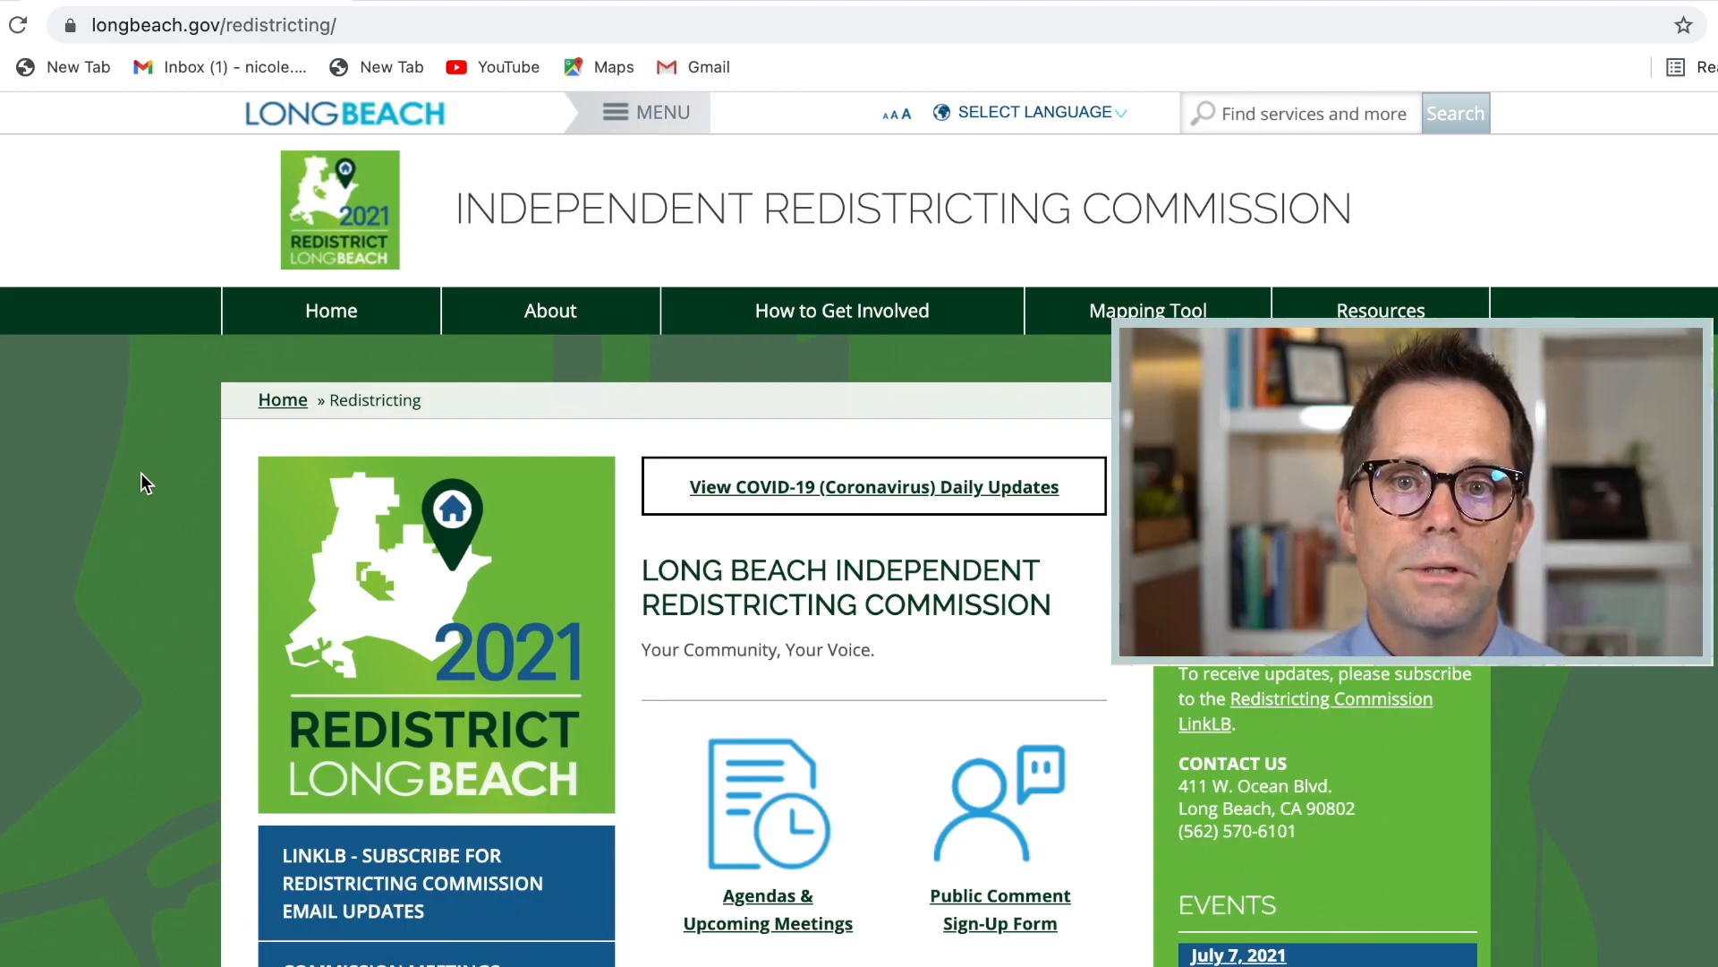
Step: On the Long Beach redistricting website in the browser, open the How to Get Involved page and examine the electronic and written submission methods
left_click(215, 36)
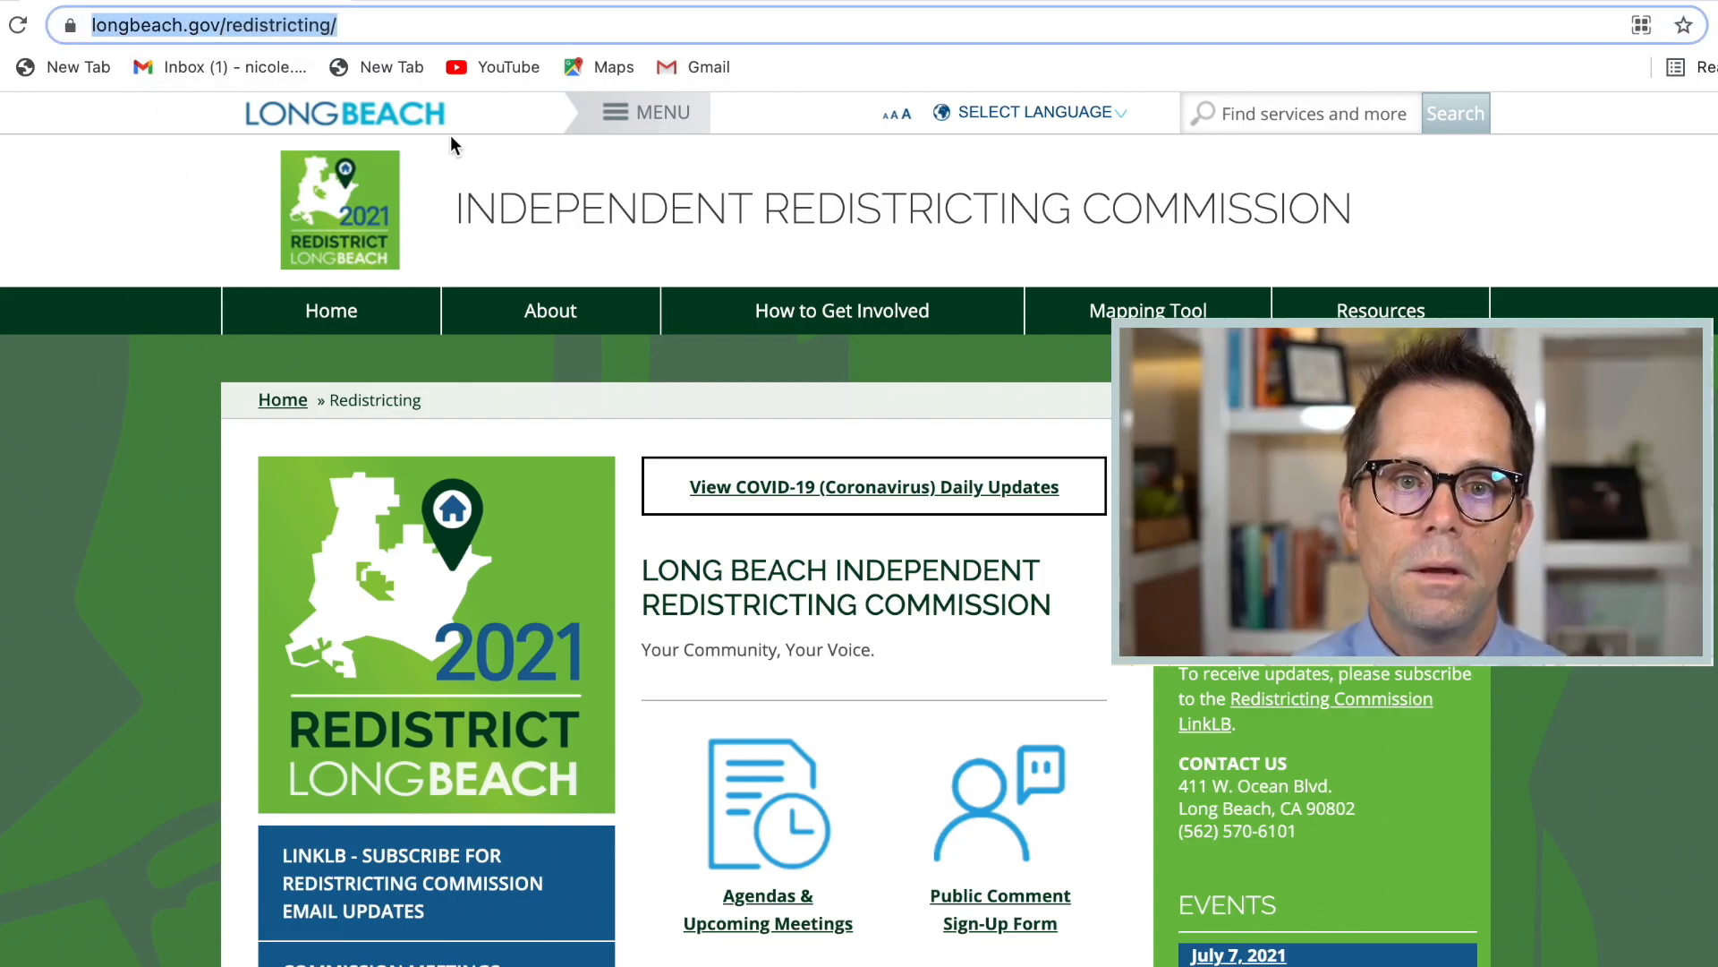
left_click(797, 308)
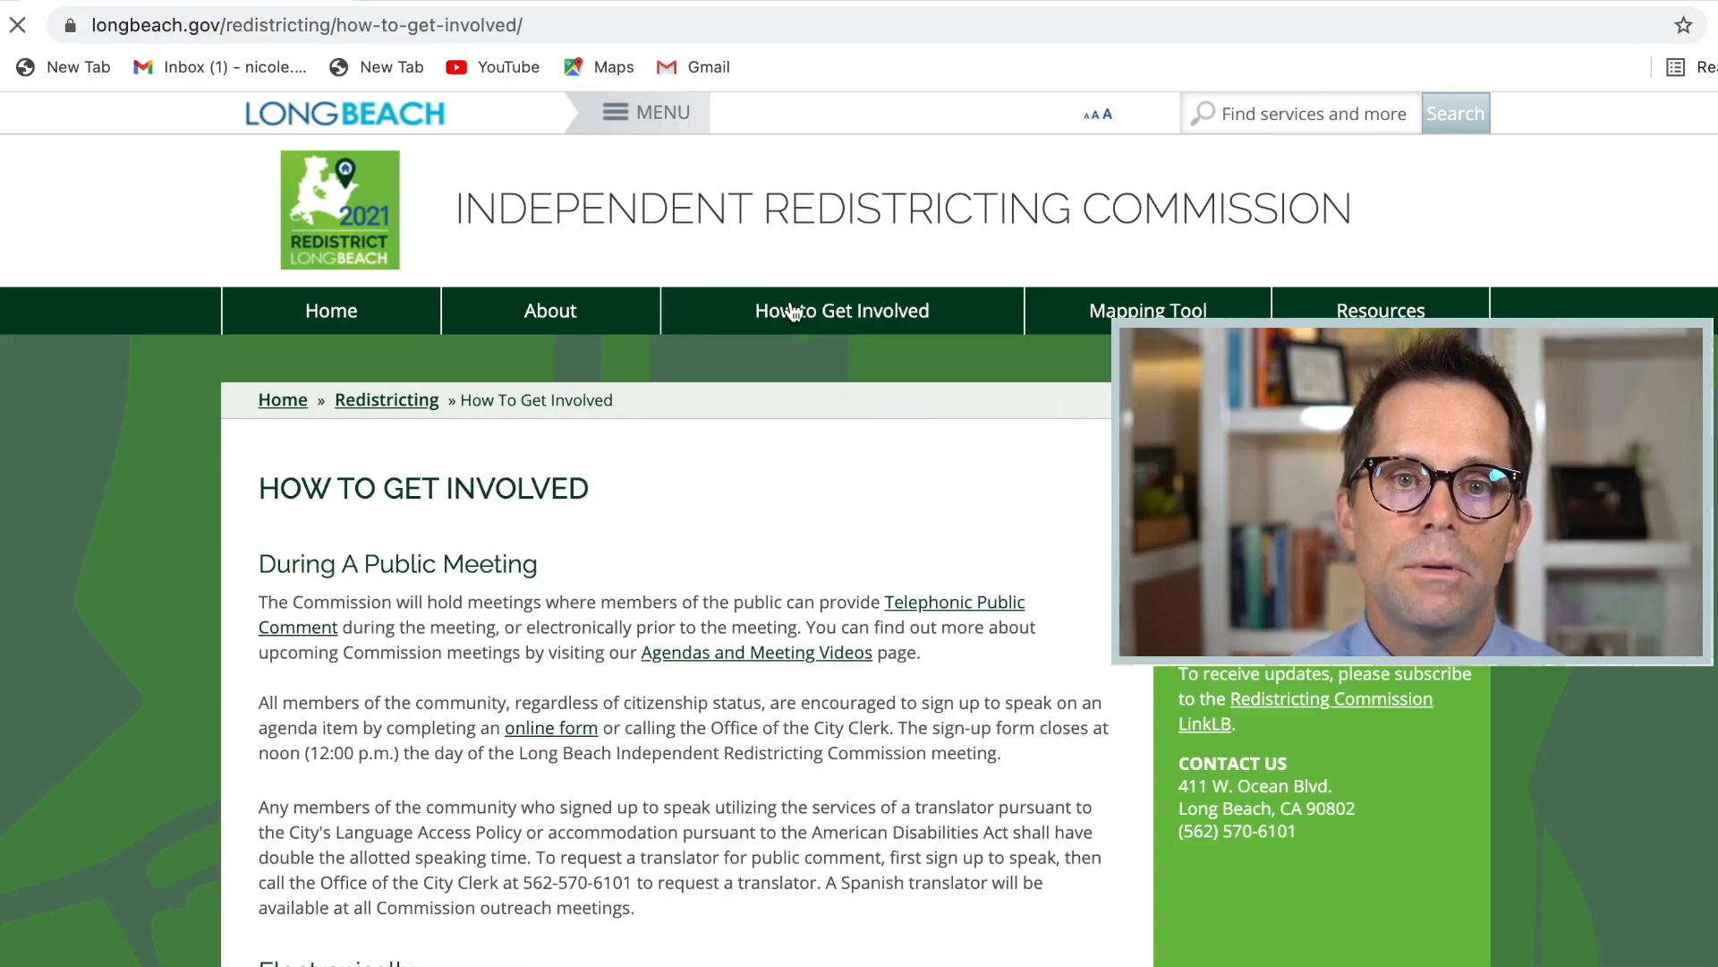
scroll(148, 551, "down", 4)
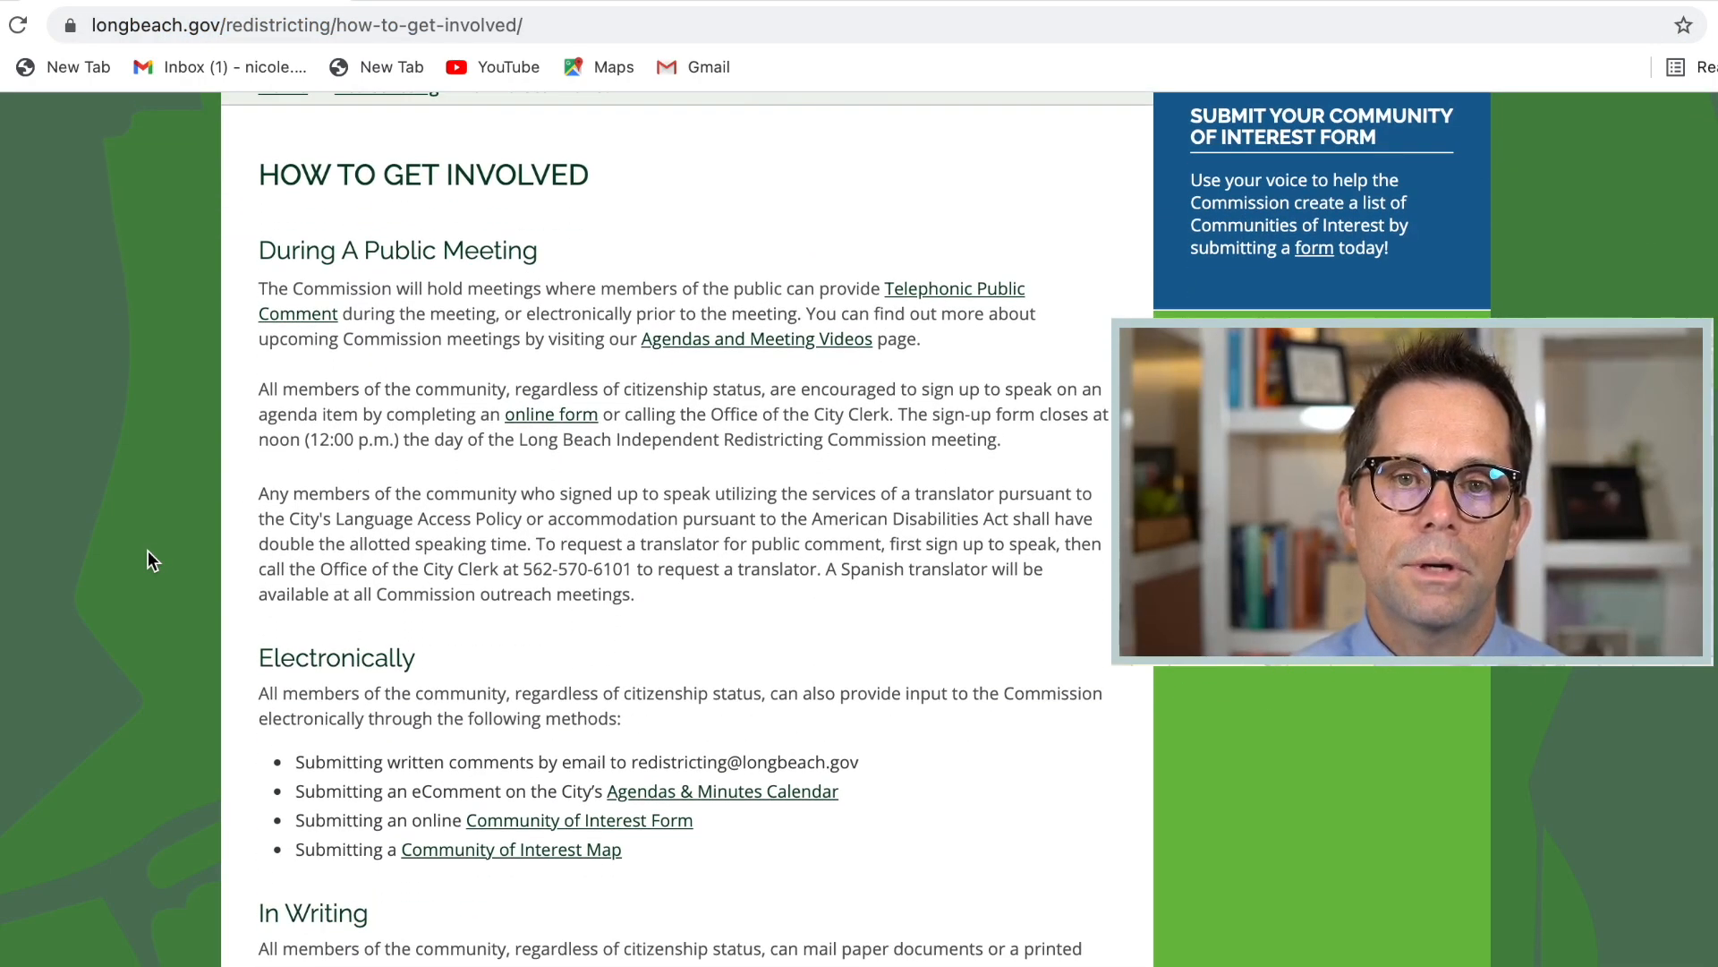
scroll(148, 550, "down", 3)
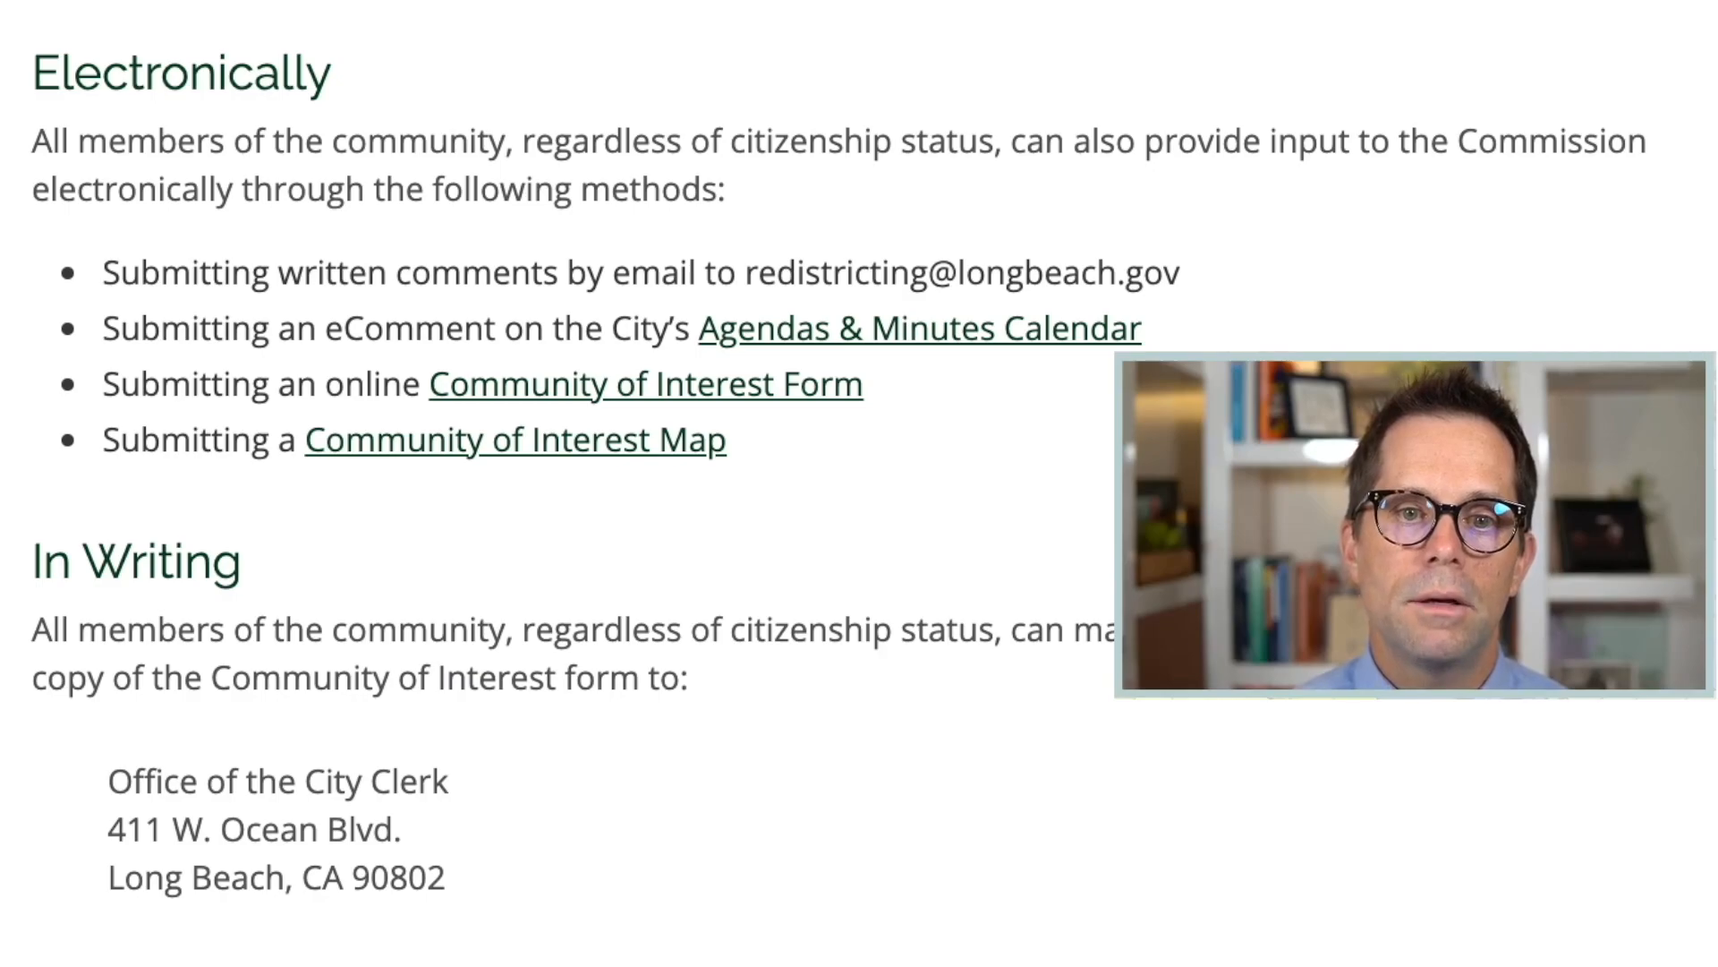